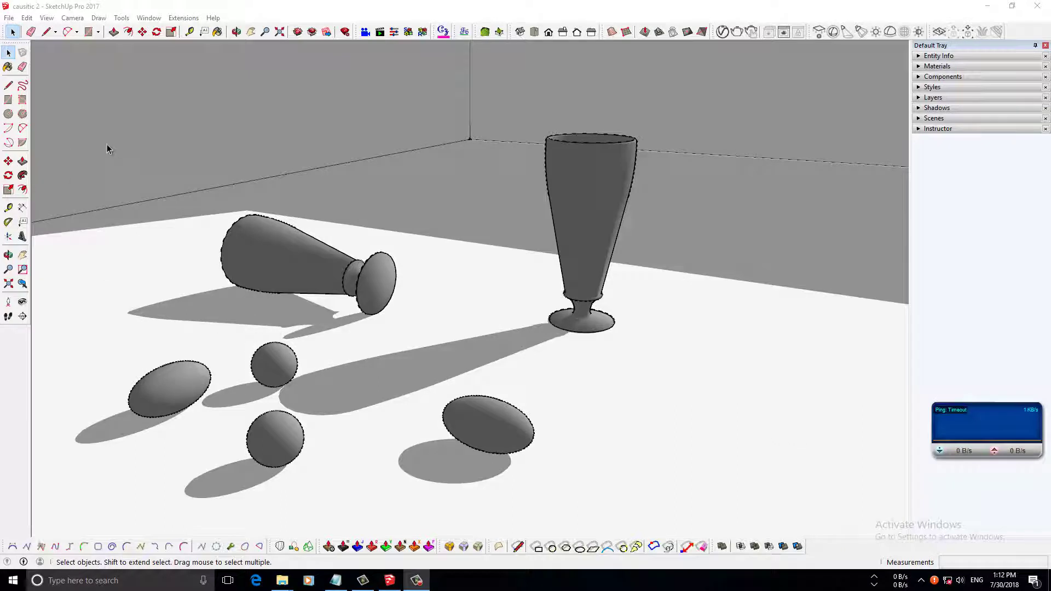
Add a Generic material in the V-Ray Asset Editor and rename it Glass2.
{"action": "left_click", "coordinate": [724, 33]}
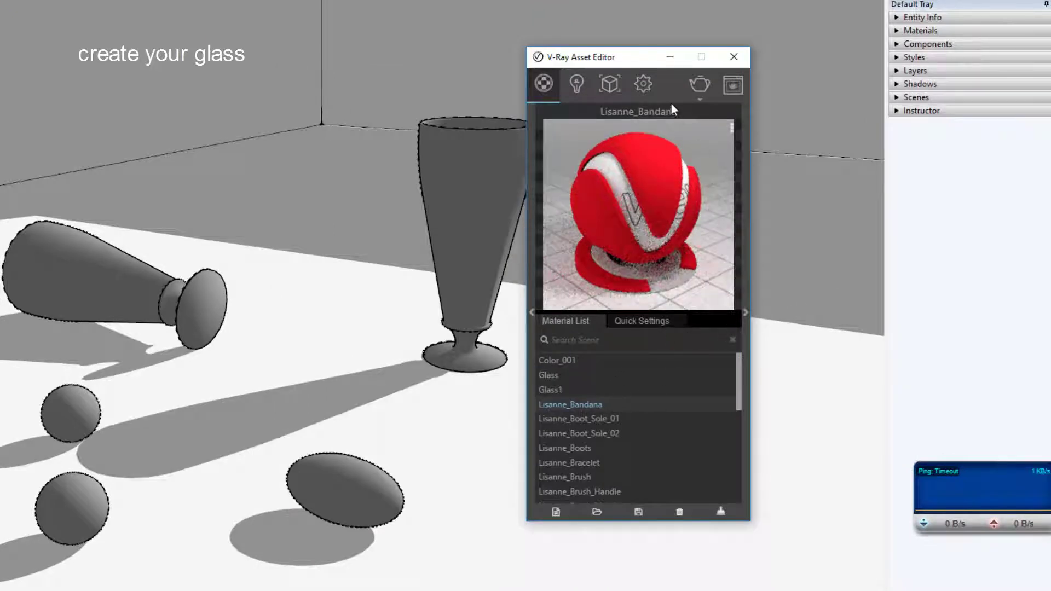
{"action": "left_click", "coordinate": [556, 512]}
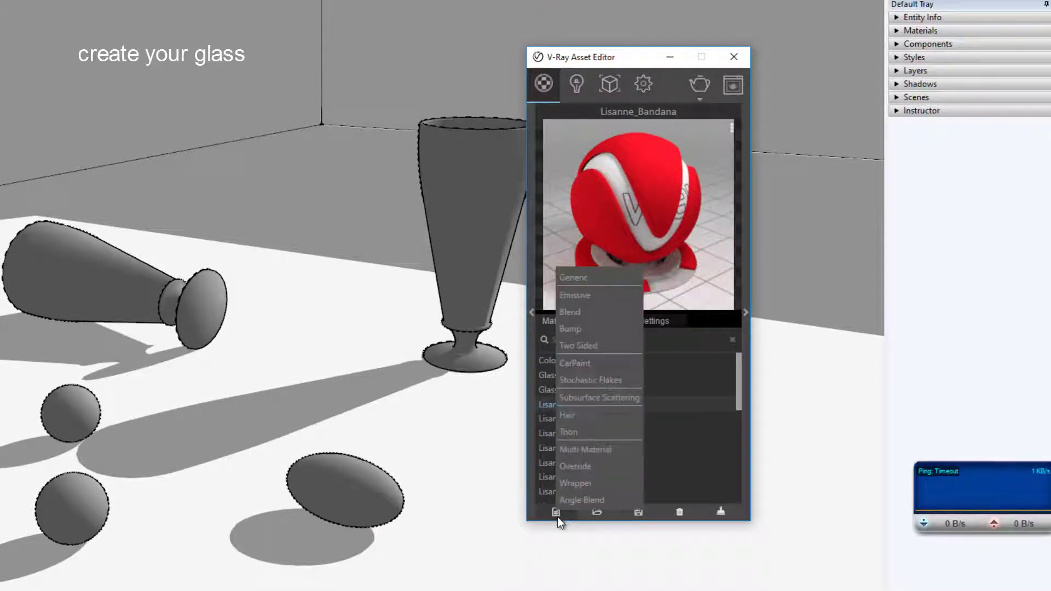
{"action": "left_click", "coordinate": [572, 277]}
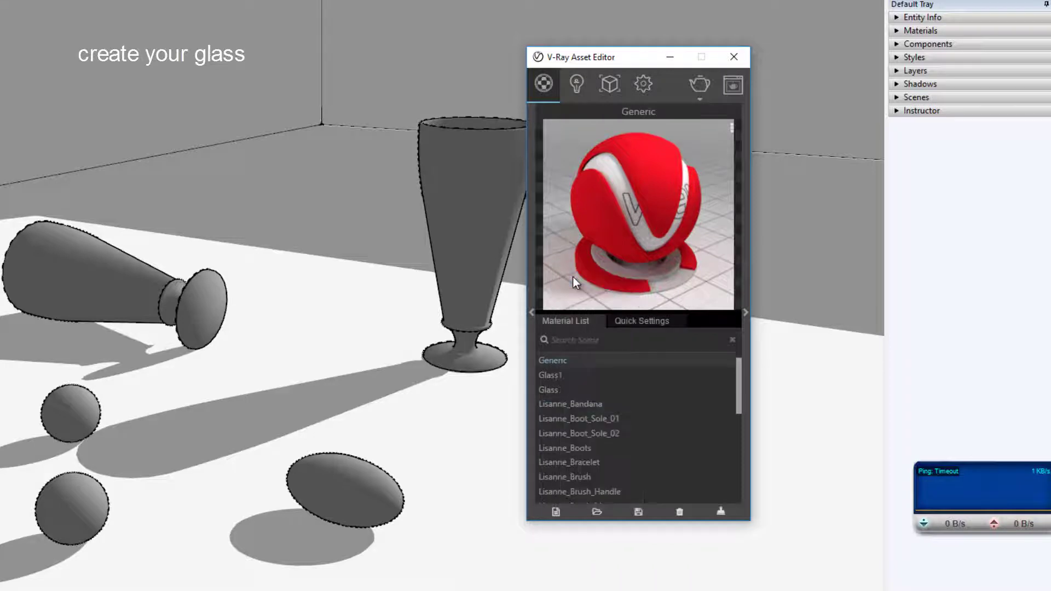
{"action": "right_click", "coordinate": [573, 360]}
{"action": "left_click", "coordinate": [600, 405]}
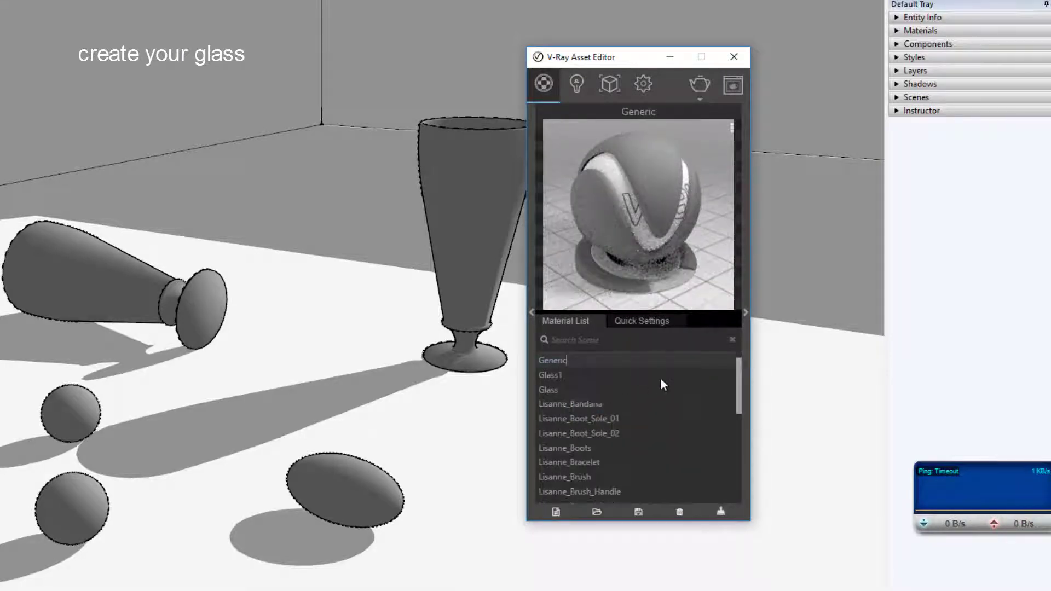
{"action": "key", "text": "BackSpace"}
{"action": "key", "text": "BackSpace"}
{"action": "key", "text": "BackSpace"}
{"action": "key", "text": "BackSpace"}
{"action": "key", "text": "BackSpace"}
{"action": "key", "text": "BackSpace"}
{"action": "type", "text": "las"}
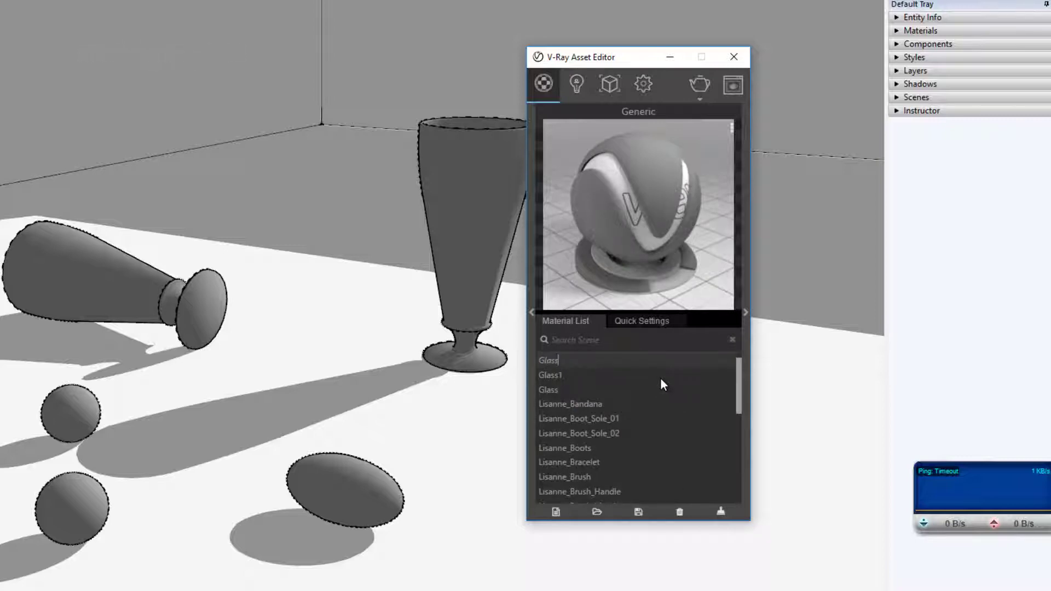
{"action": "type", "text": "s2"}
Replace Glass2's VRayBRDF layer with a Diffuse layer.
{"action": "left_click", "coordinate": [746, 314]}
{"action": "left_click_drag", "start_coordinate": [643, 62], "coordinate": [311, 25]}
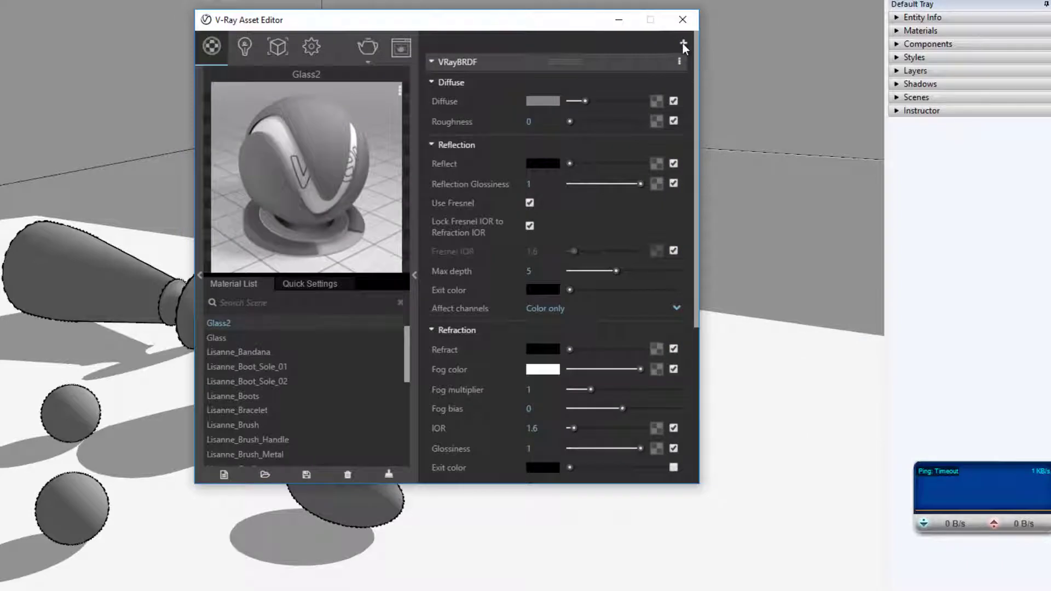
{"action": "left_click", "coordinate": [679, 61]}
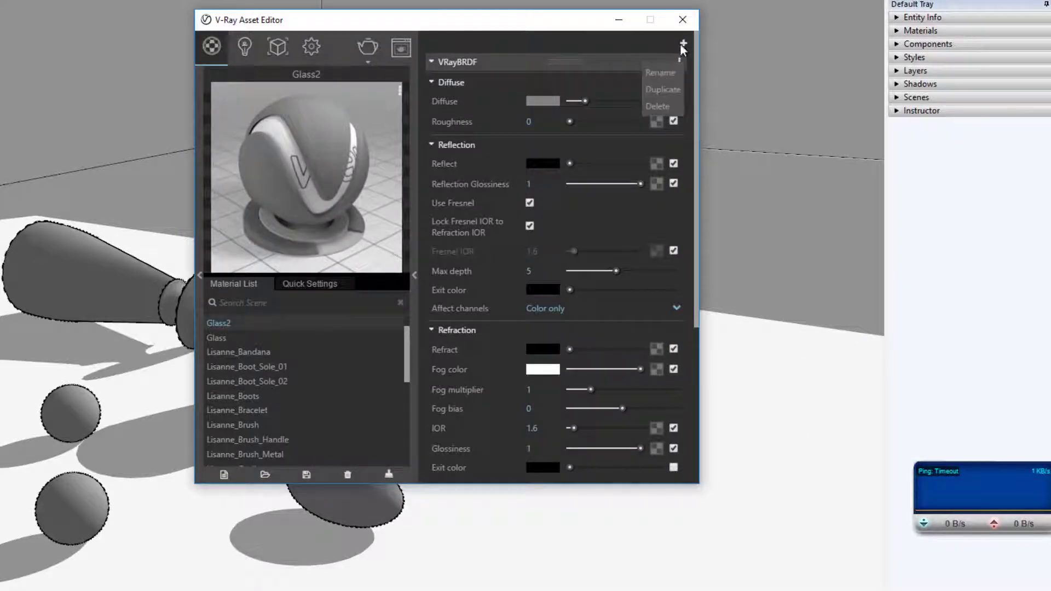
{"action": "left_click", "coordinate": [658, 110]}
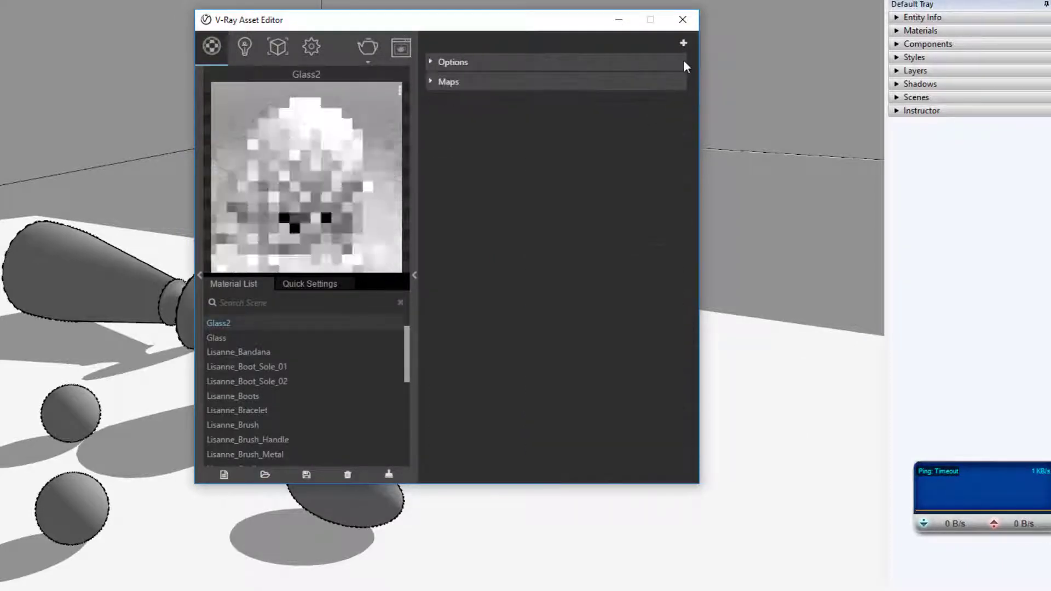
{"action": "left_click", "coordinate": [683, 42]}
{"action": "left_click", "coordinate": [625, 104]}
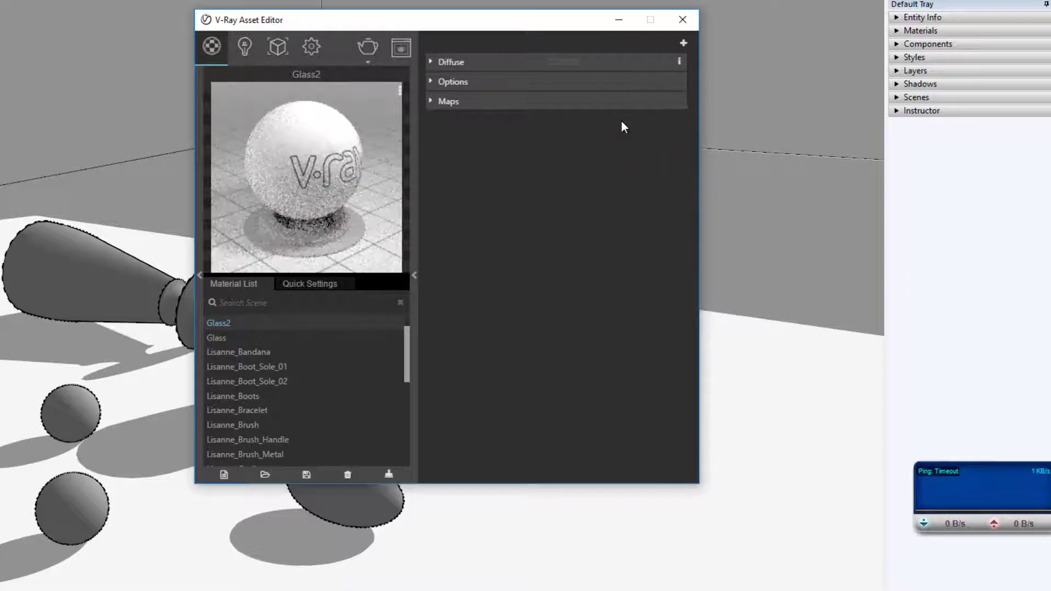
Set the diffuse colour to light cyan (174/255/255) and transparency to full white.
{"action": "left_click", "coordinate": [627, 61]}
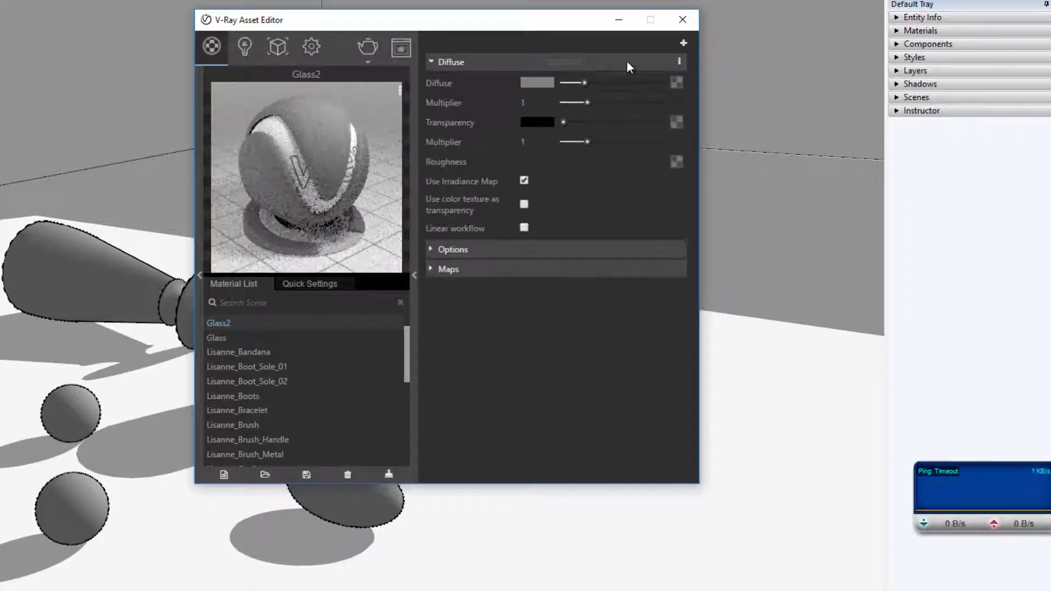
{"action": "left_click", "coordinate": [536, 83]}
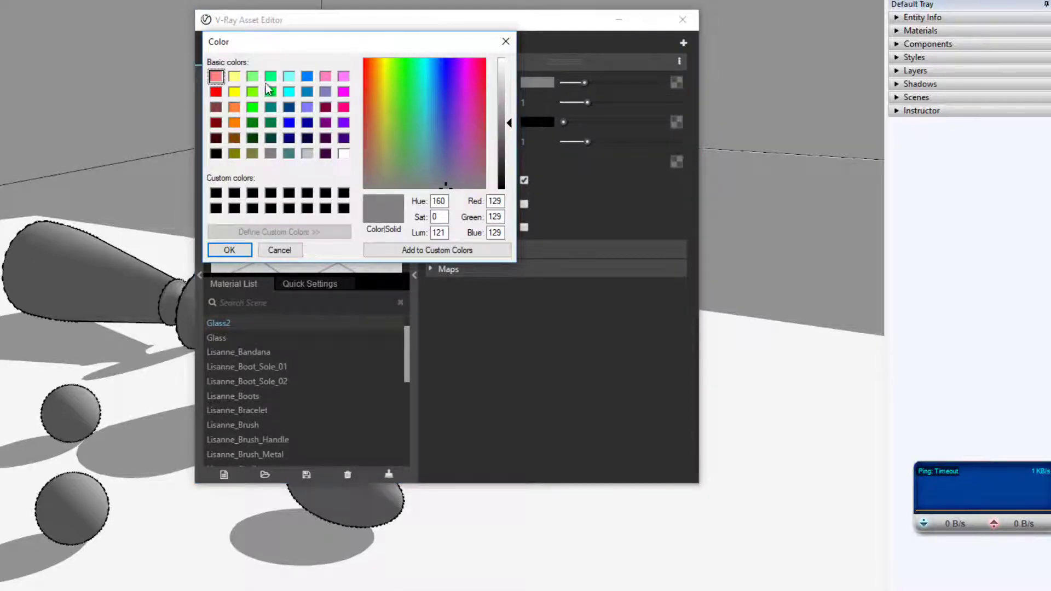
{"action": "left_click", "coordinate": [285, 78]}
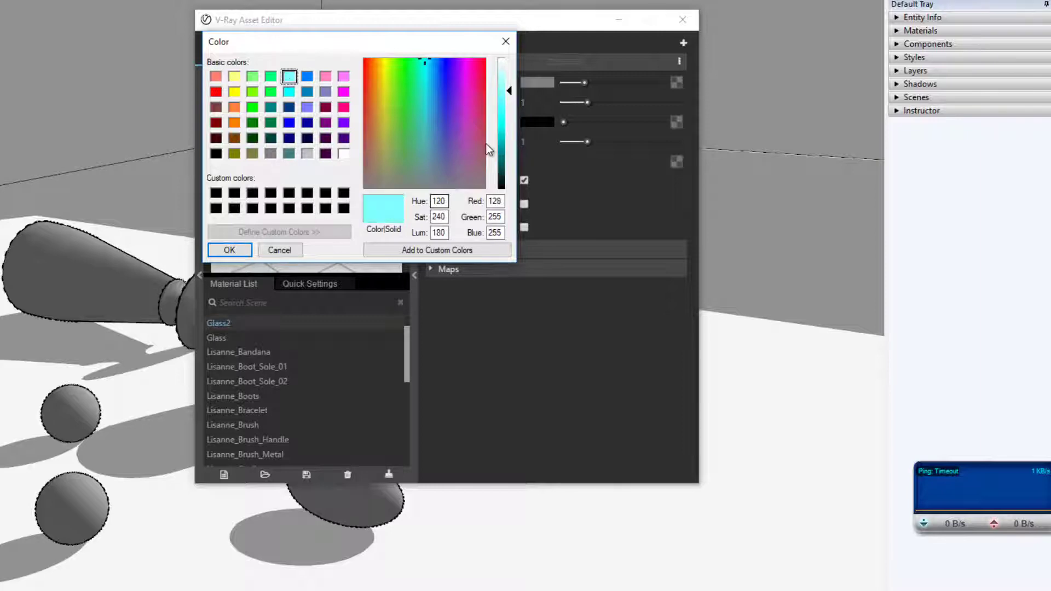
{"action": "left_click_drag", "start_coordinate": [511, 90], "coordinate": [510, 80]}
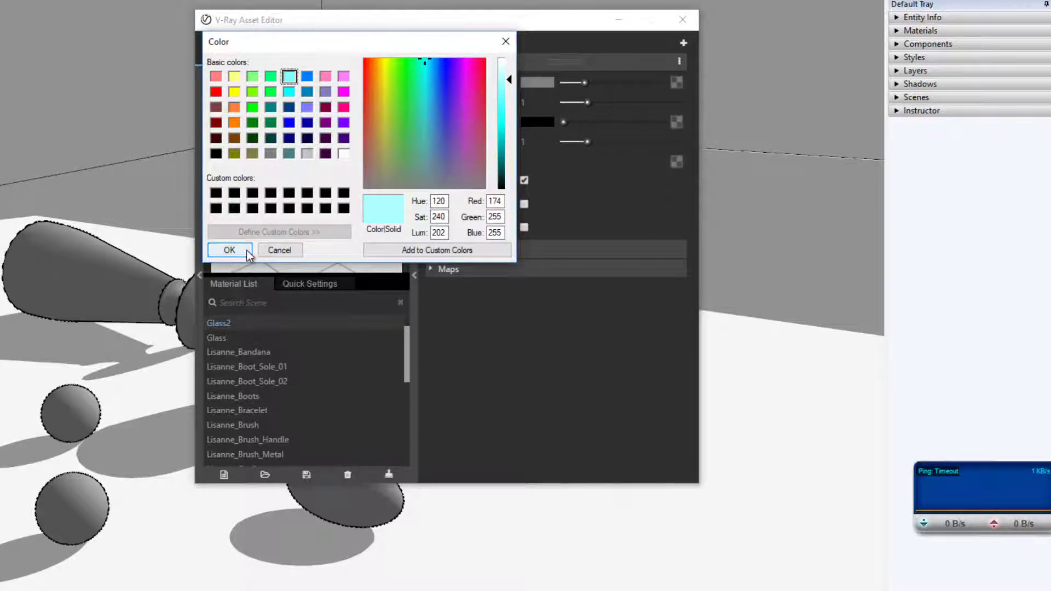
{"action": "left_click", "coordinate": [229, 250]}
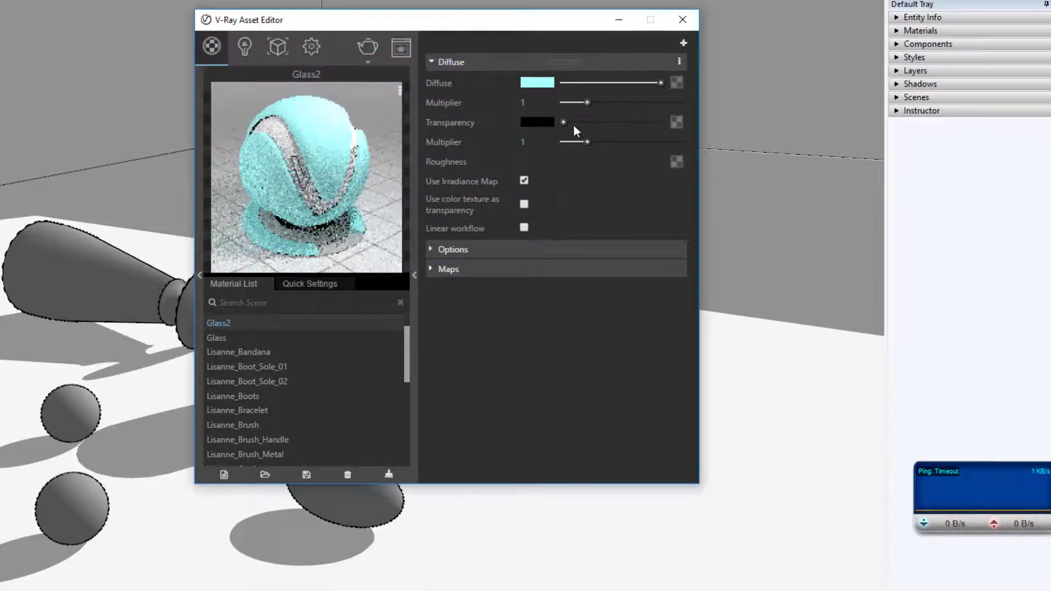
{"action": "left_click_drag", "start_coordinate": [573, 123], "coordinate": [669, 121]}
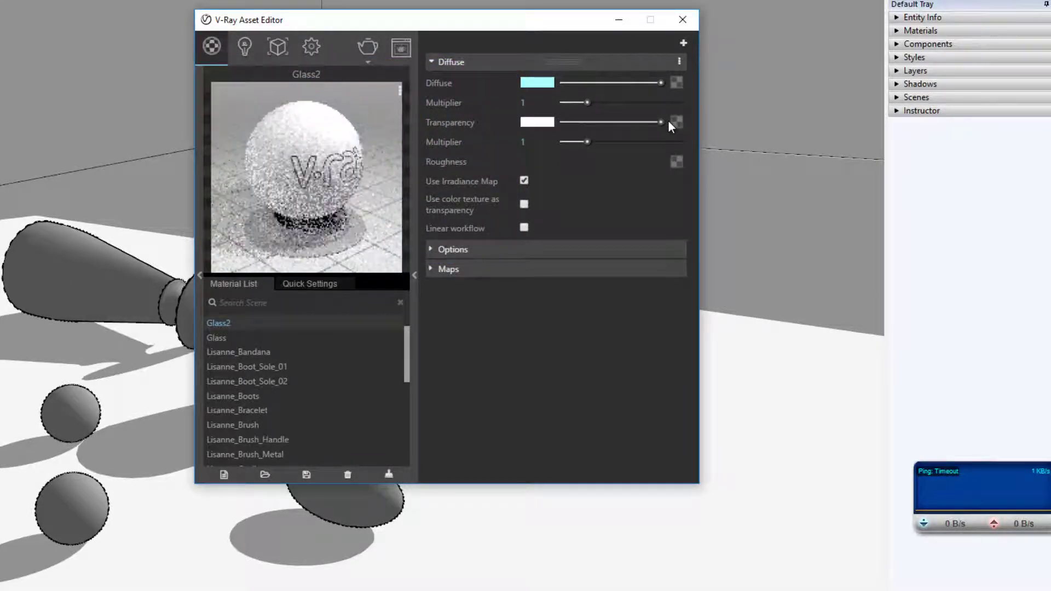
{"action": "left_click", "coordinate": [491, 62]}
Add Reflection and Refraction layers to Glass2, with refraction IOR 1.55 and Fog settings shown.
{"action": "left_click", "coordinate": [683, 44]}
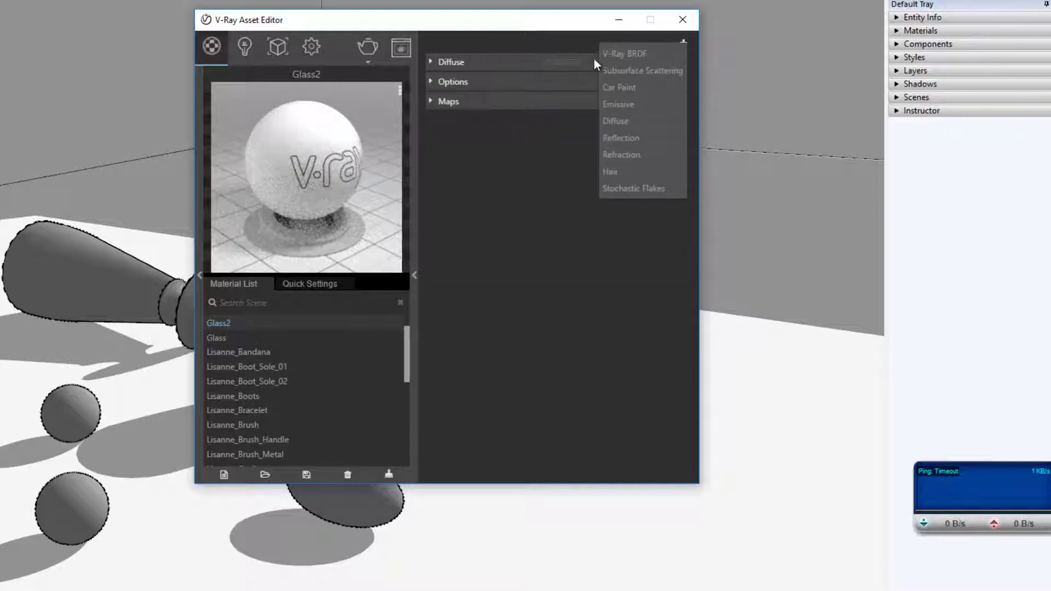
{"action": "left_click", "coordinate": [612, 136]}
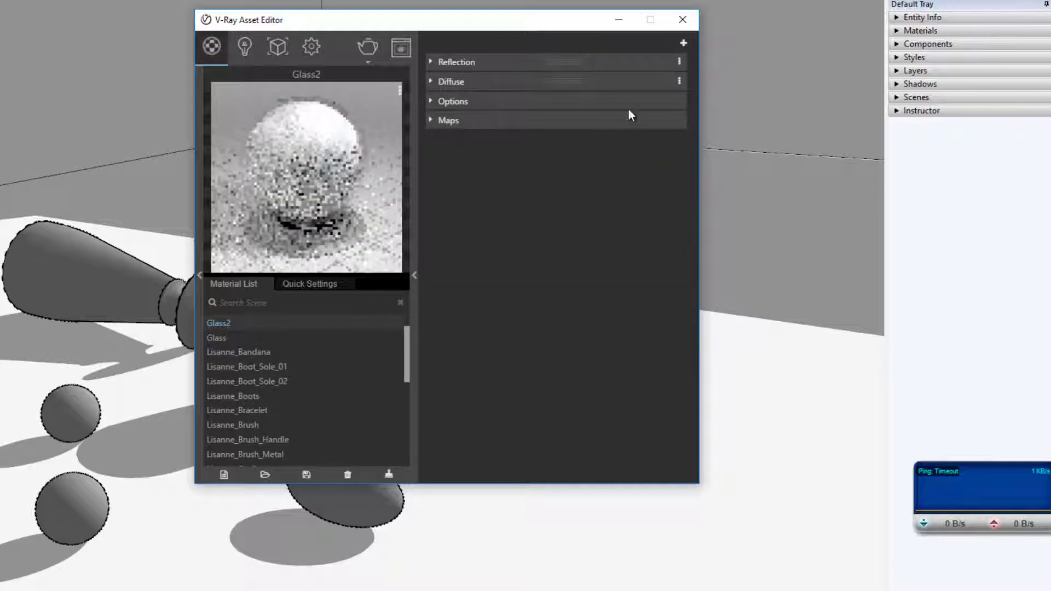
{"action": "left_click", "coordinate": [684, 43]}
{"action": "left_click", "coordinate": [620, 153]}
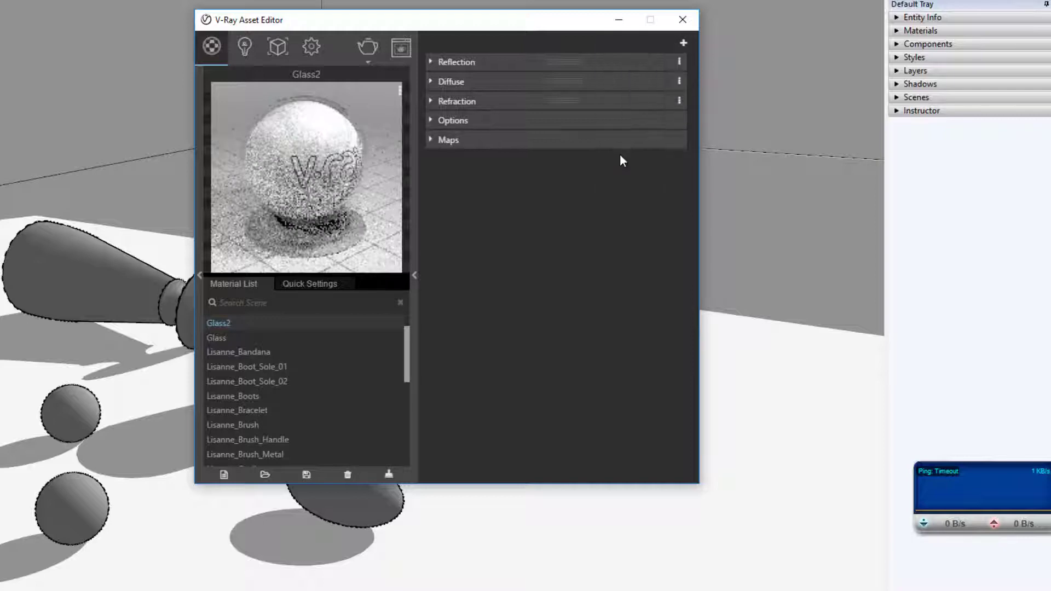
{"action": "left_click", "coordinate": [492, 104]}
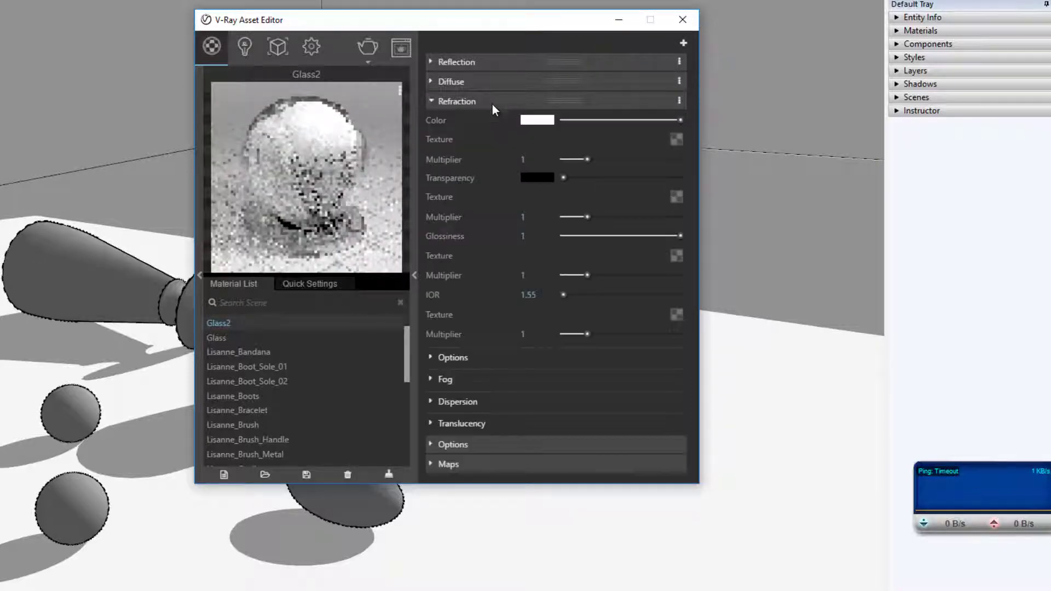
{"action": "double_click", "coordinate": [531, 300]}
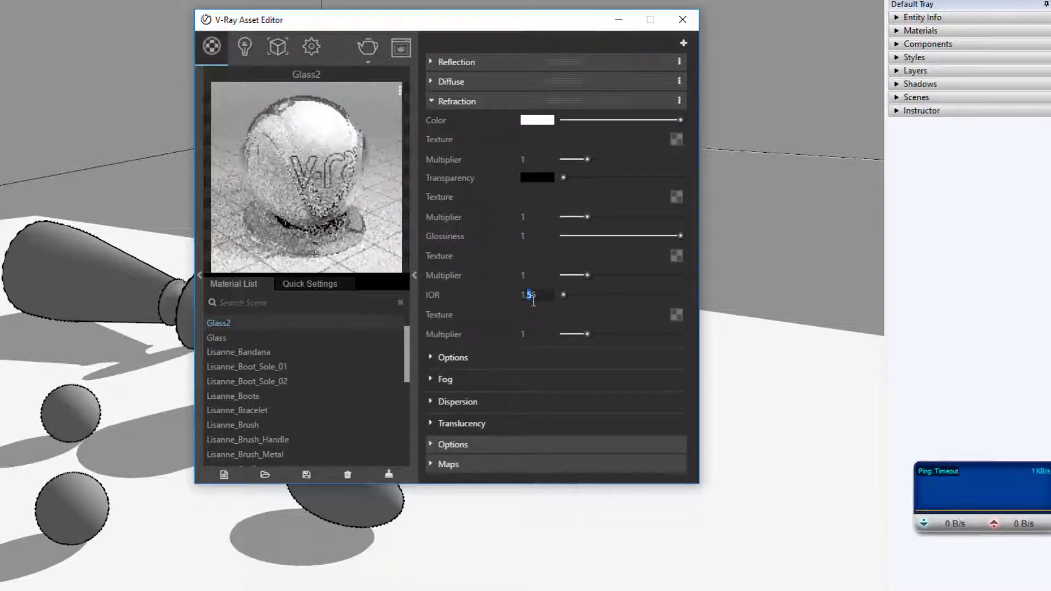
{"action": "left_click", "coordinate": [487, 305]}
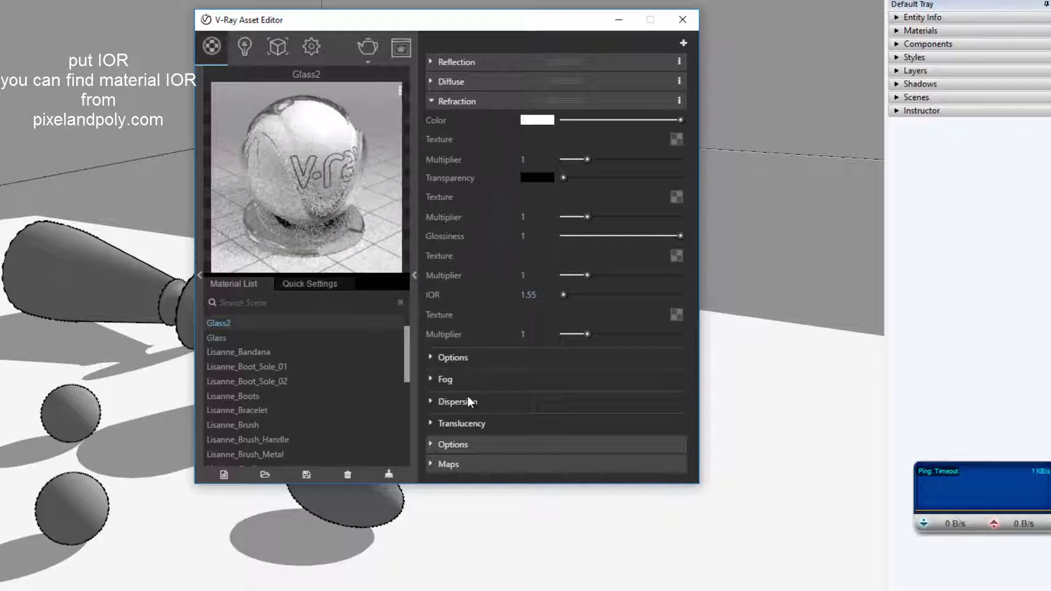
{"action": "left_click", "coordinate": [447, 380]}
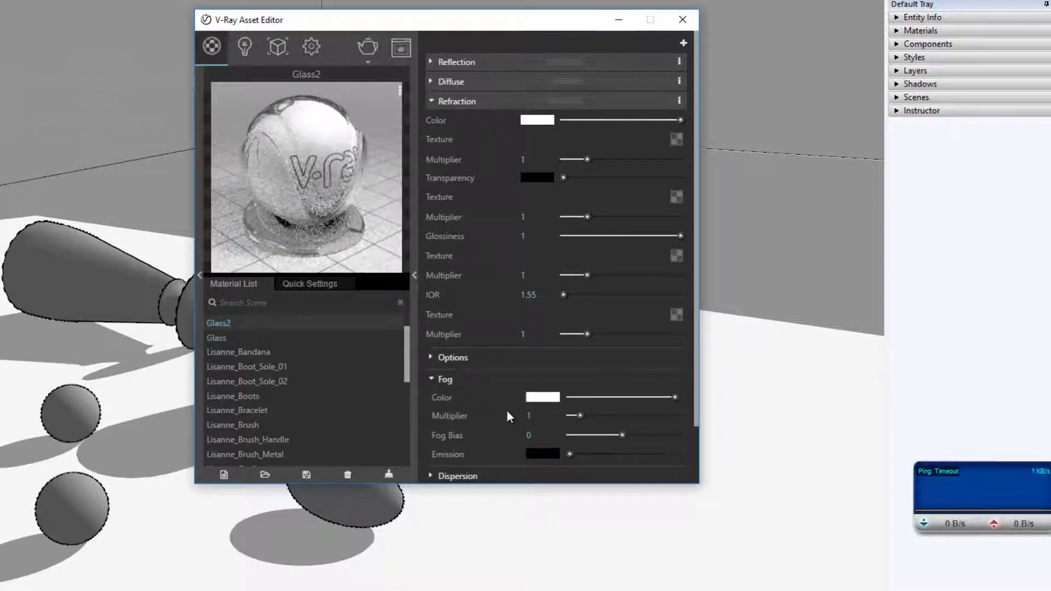
Set the refraction fog colour to pale green so Glass2 previews as green glass.
{"action": "left_click", "coordinate": [549, 399]}
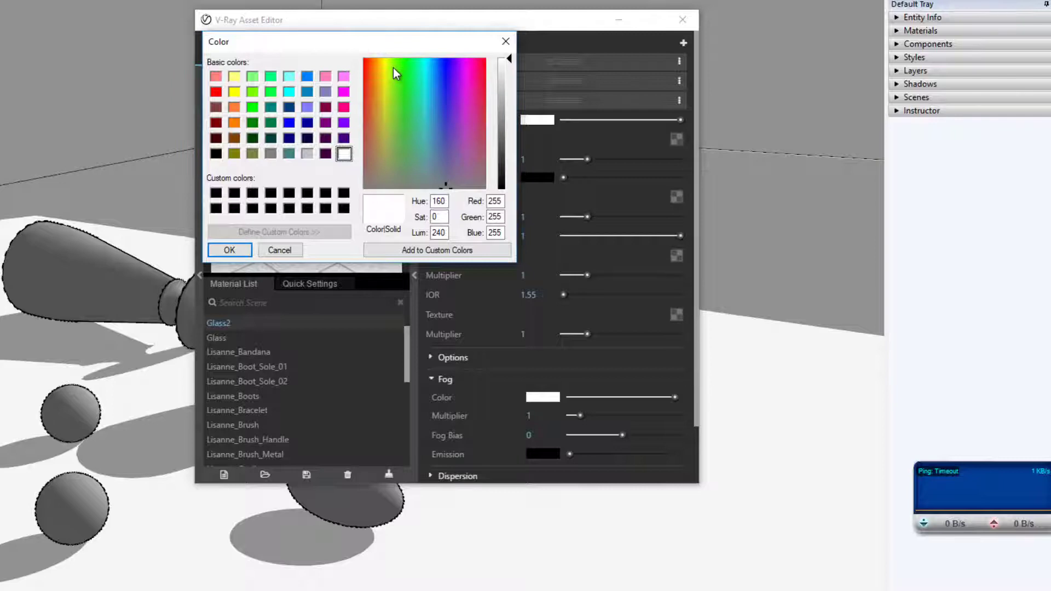
{"action": "left_click", "coordinate": [393, 67]}
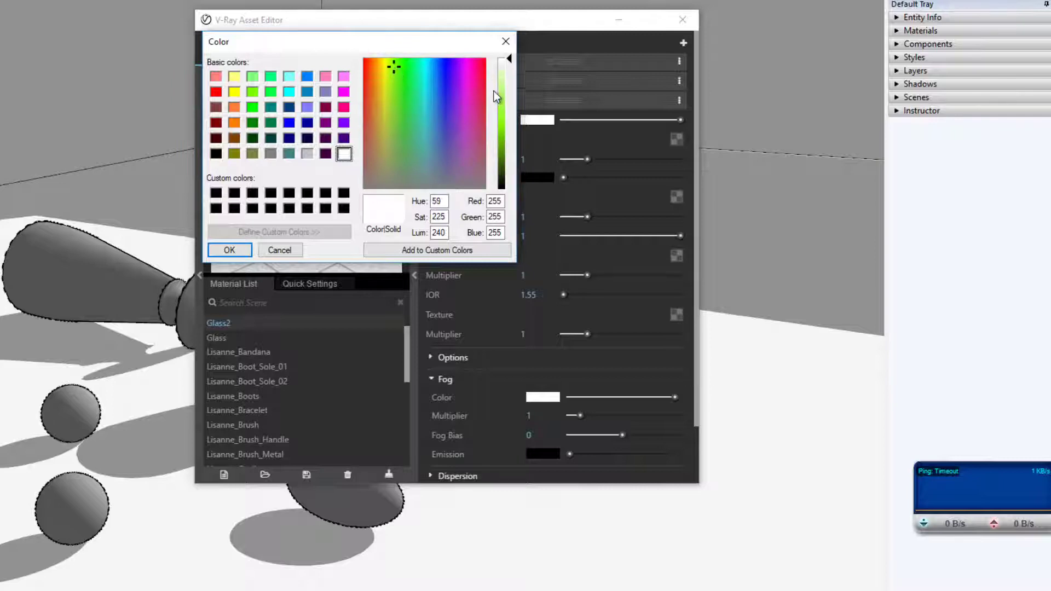
{"action": "left_click_drag", "start_coordinate": [511, 60], "coordinate": [507, 74]}
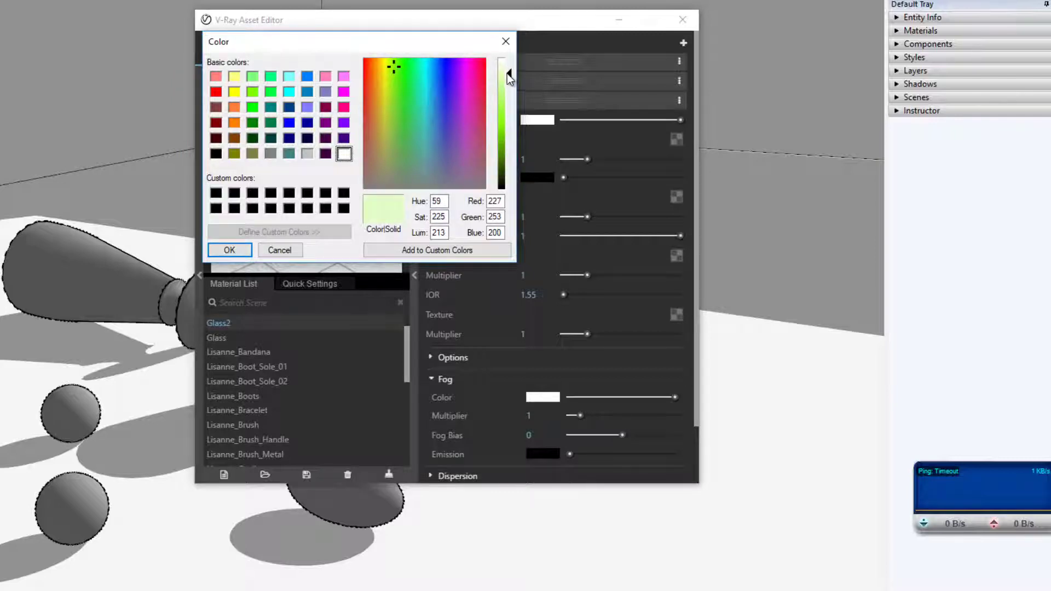
{"action": "left_click", "coordinate": [230, 251]}
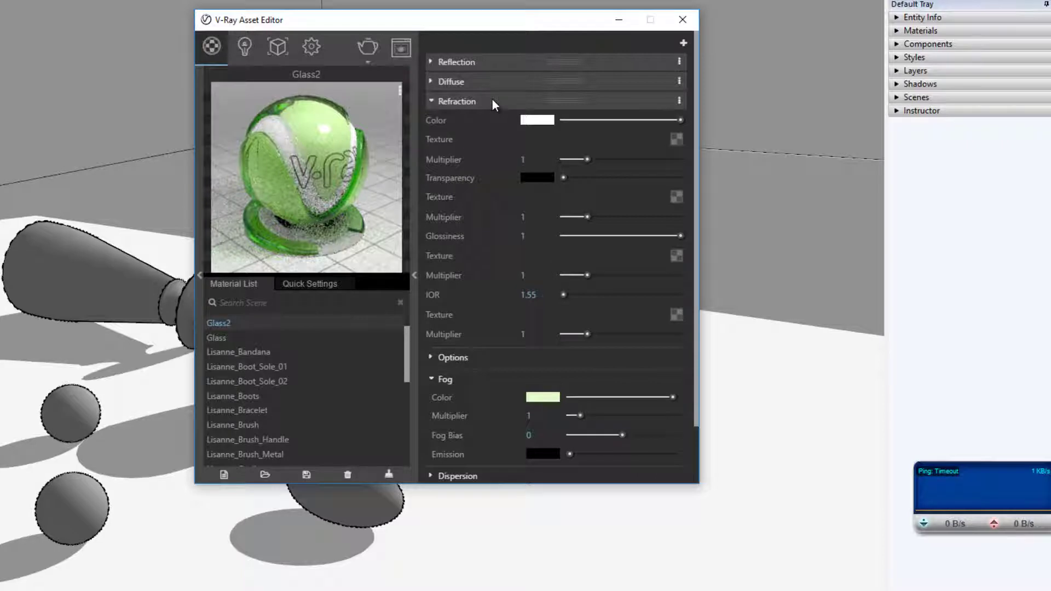
{"action": "mouse_move", "coordinate": [511, 25]}
{"action": "left_mouse_down"}
{"action": "mouse_move", "coordinate": [753, 21]}
{"action": "mouse_move", "coordinate": [741, 21]}
{"action": "left_mouse_up"}
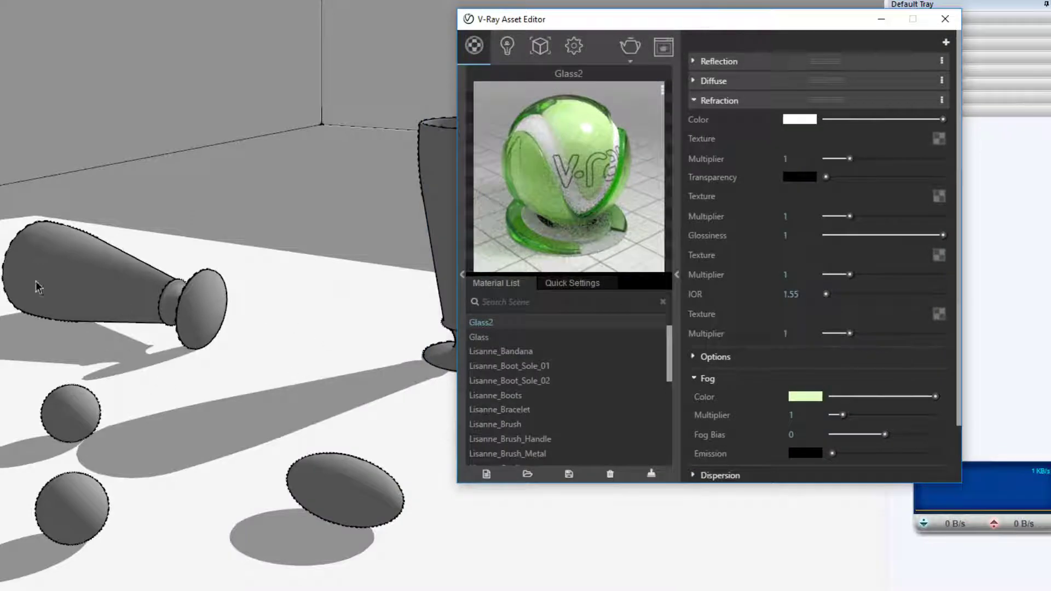
Apply Glass2 to the four selected eggs.
{"action": "left_click", "coordinate": [77, 518]}
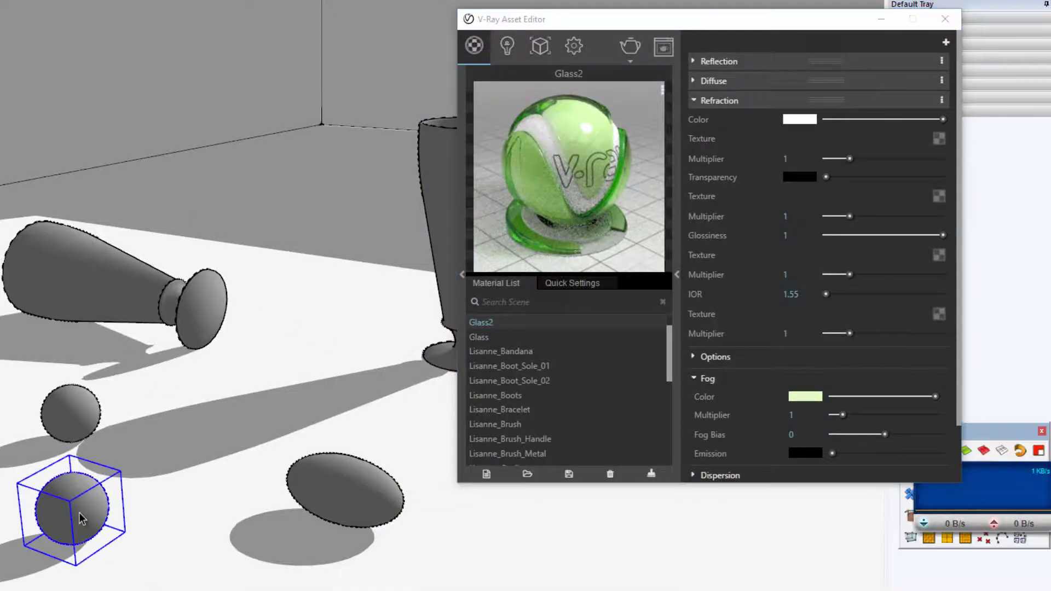
{"action": "left_click", "coordinate": [480, 433], "text": "shift"}
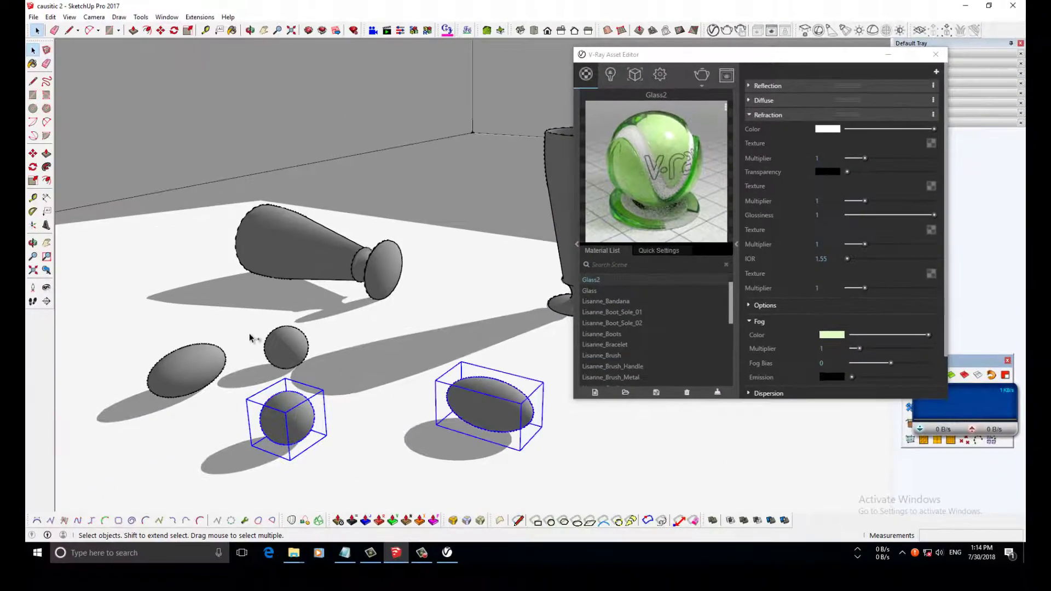
{"action": "left_click", "coordinate": [262, 354], "text": "shift"}
{"action": "left_click", "coordinate": [182, 383], "text": "shift"}
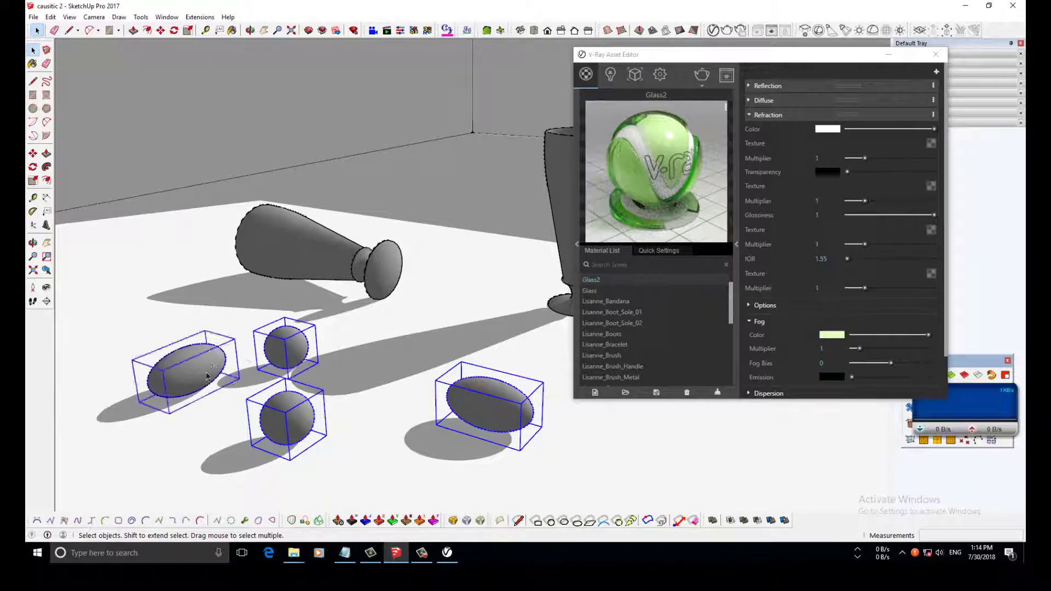
{"action": "right_click", "coordinate": [597, 279]}
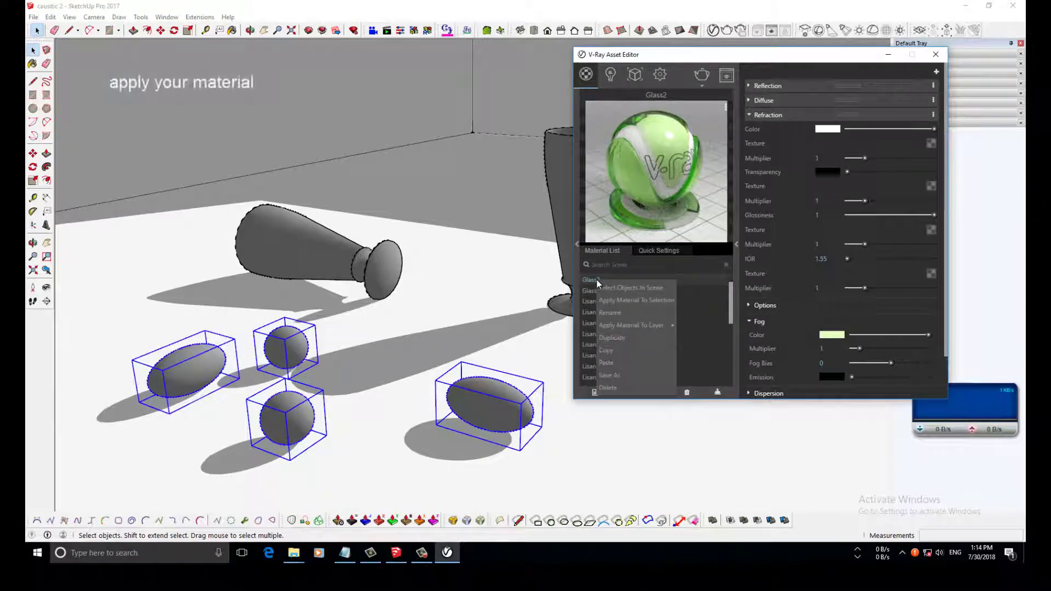
{"action": "left_click", "coordinate": [629, 301]}
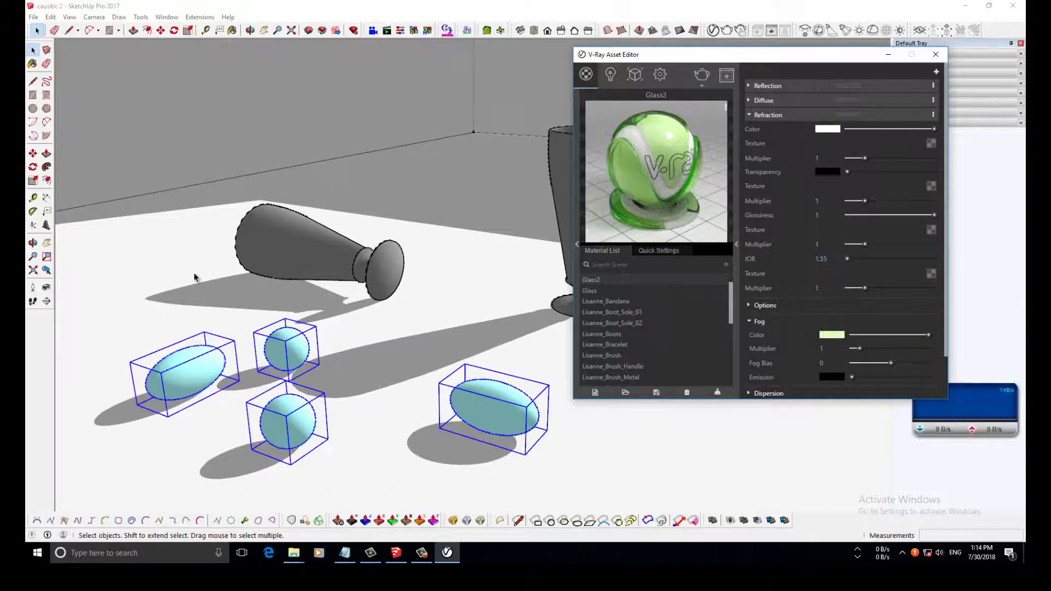
Apply Glass2 to the standing and fallen glasses.
{"action": "scroll", "coordinate": [193, 279], "scroll_direction": "up", "scroll_amount": 1}
{"action": "scroll", "coordinate": [194, 278], "scroll_direction": "down", "scroll_amount": 1}
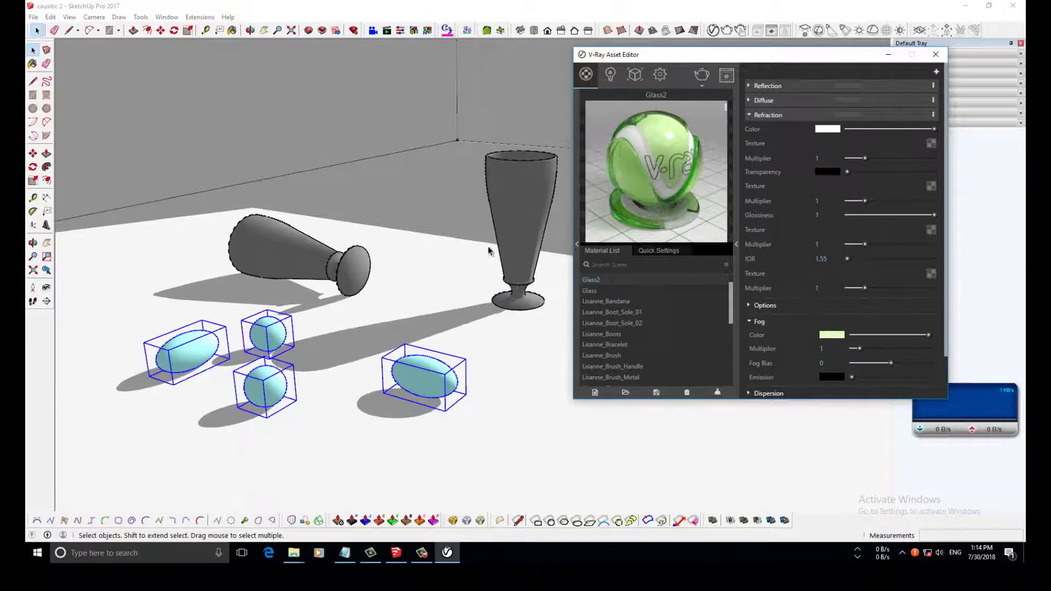
{"action": "left_click", "coordinate": [514, 246]}
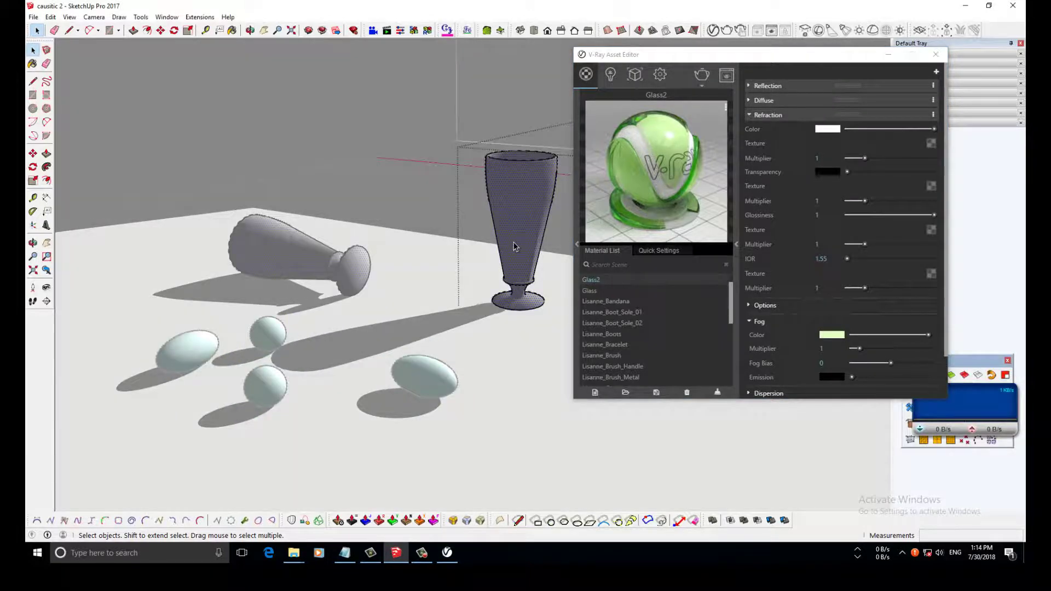
{"action": "triple_click", "coordinate": [517, 247]}
{"action": "right_click", "coordinate": [588, 280]}
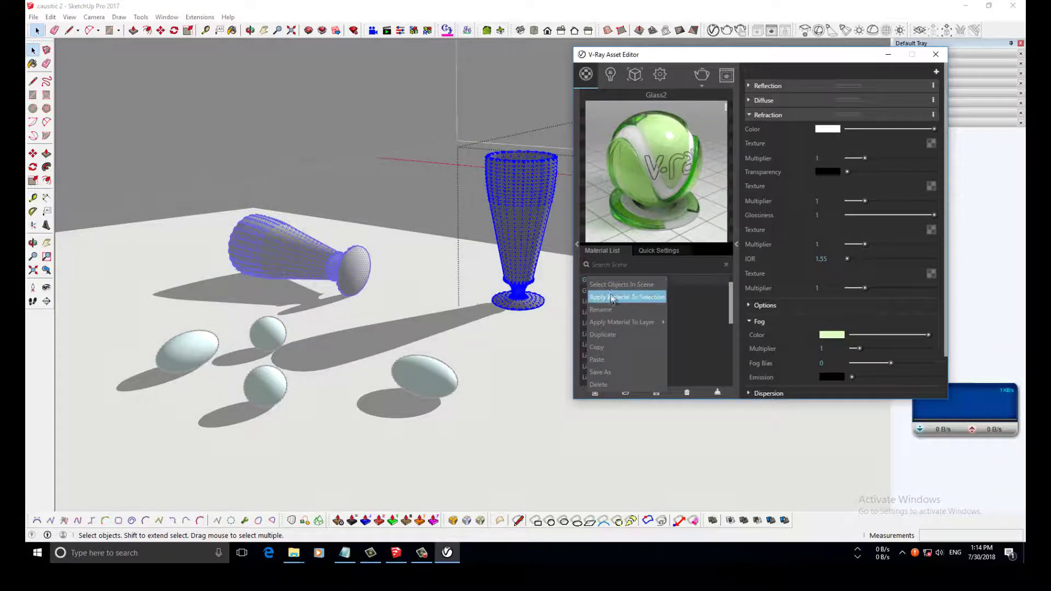
{"action": "left_click", "coordinate": [626, 297]}
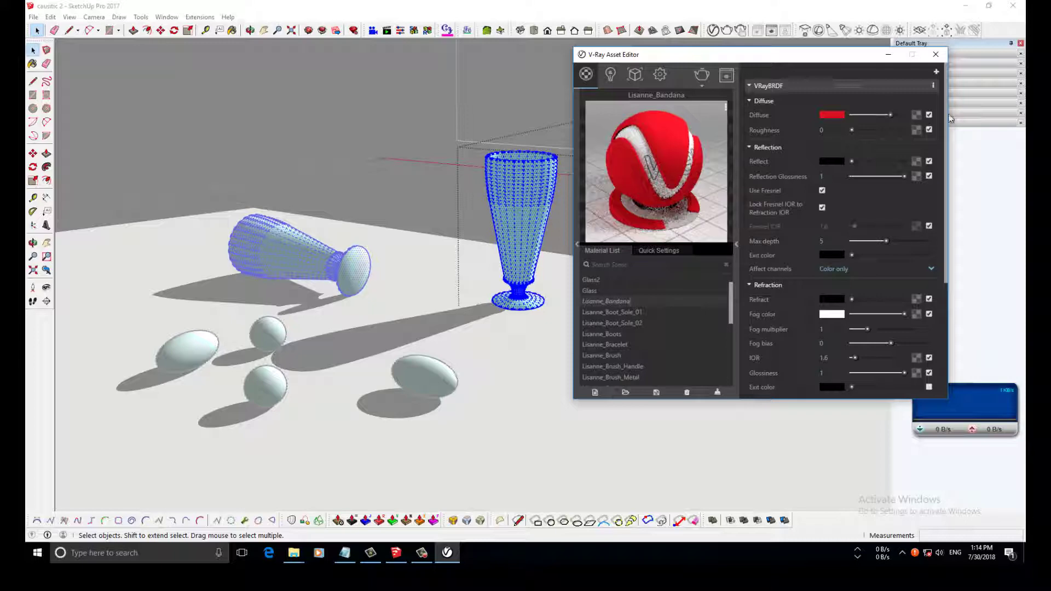
Minimize the Asset Editor, recentre the view, then deselect and exit the glass group.
{"action": "left_click", "coordinate": [887, 55]}
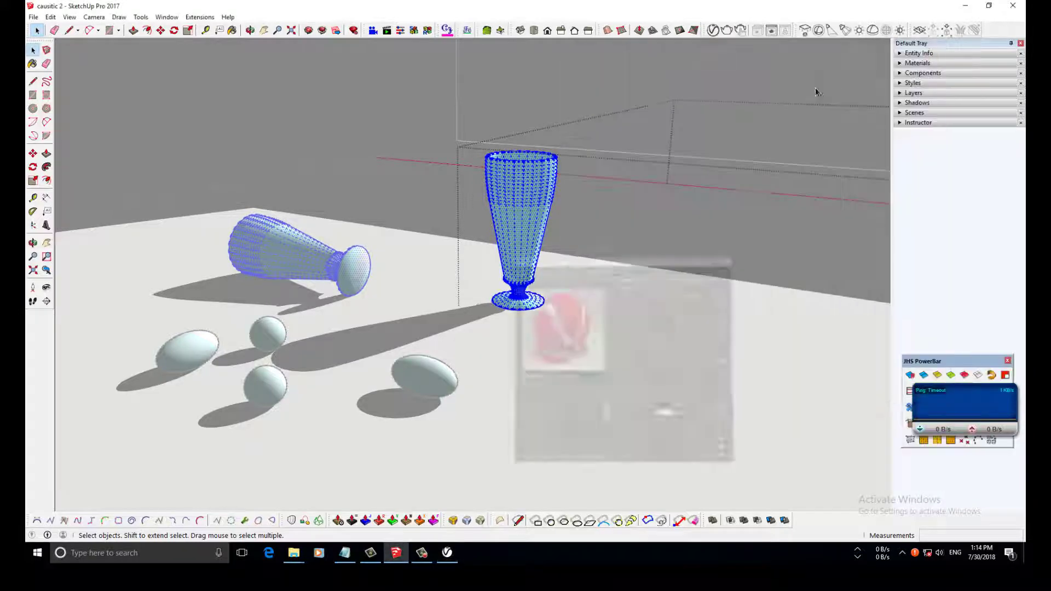
{"action": "left_click", "coordinate": [47, 243]}
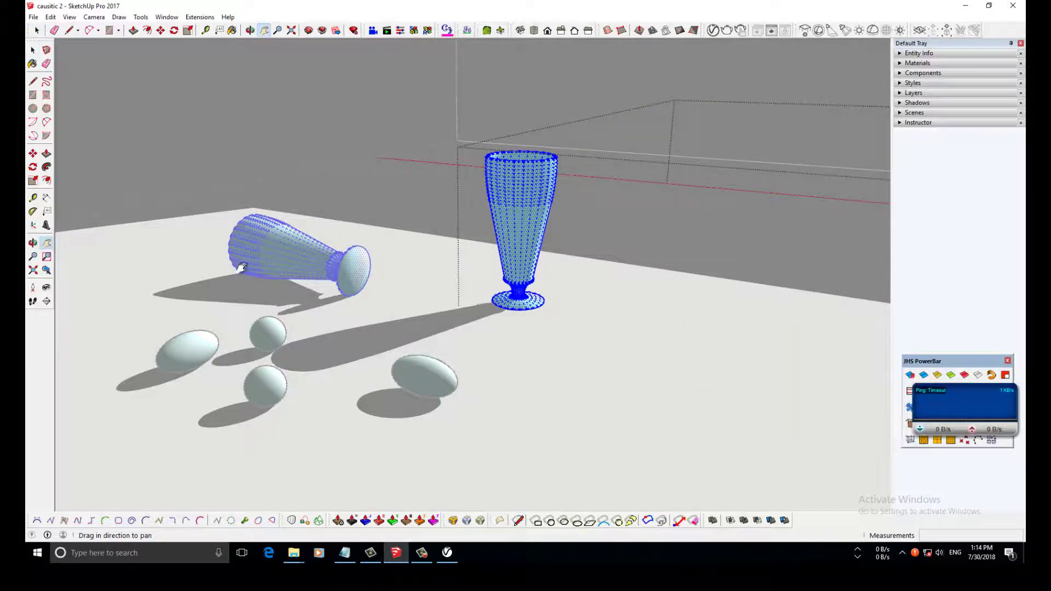
{"action": "left_click_drag", "start_coordinate": [231, 307], "coordinate": [281, 299]}
{"action": "scroll", "coordinate": [282, 300], "scroll_direction": "up", "scroll_amount": 1}
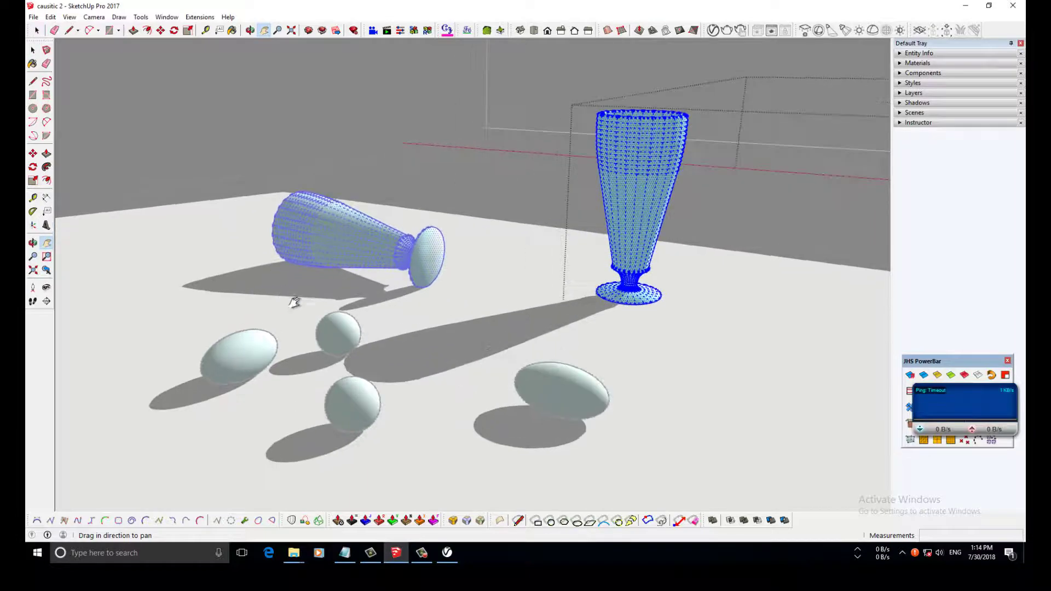
{"action": "scroll", "coordinate": [329, 302], "scroll_direction": "up", "scroll_amount": 1}
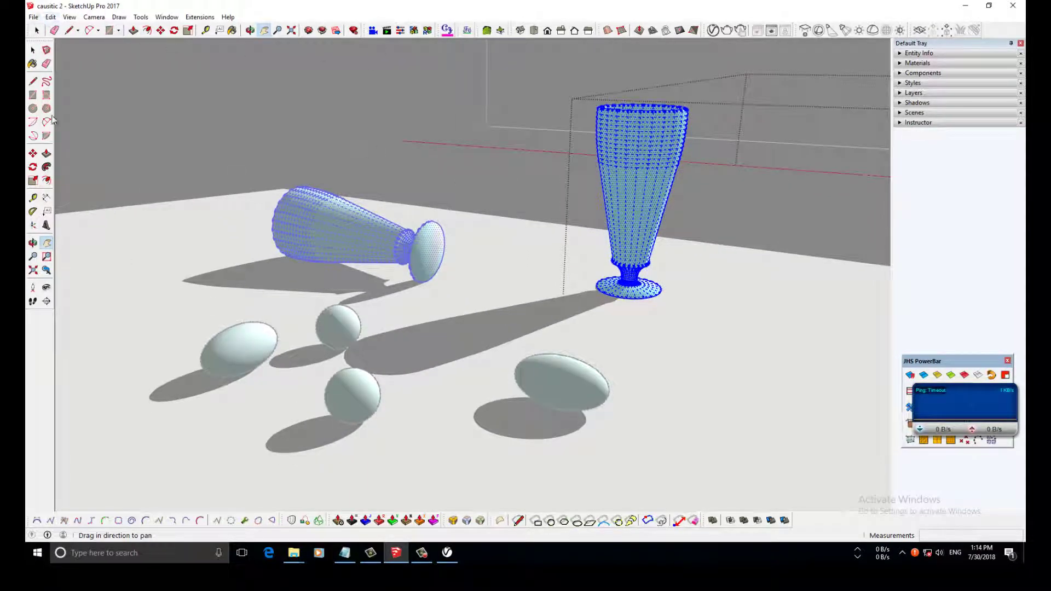
{"action": "left_click", "coordinate": [33, 49]}
{"action": "left_click", "coordinate": [758, 184]}
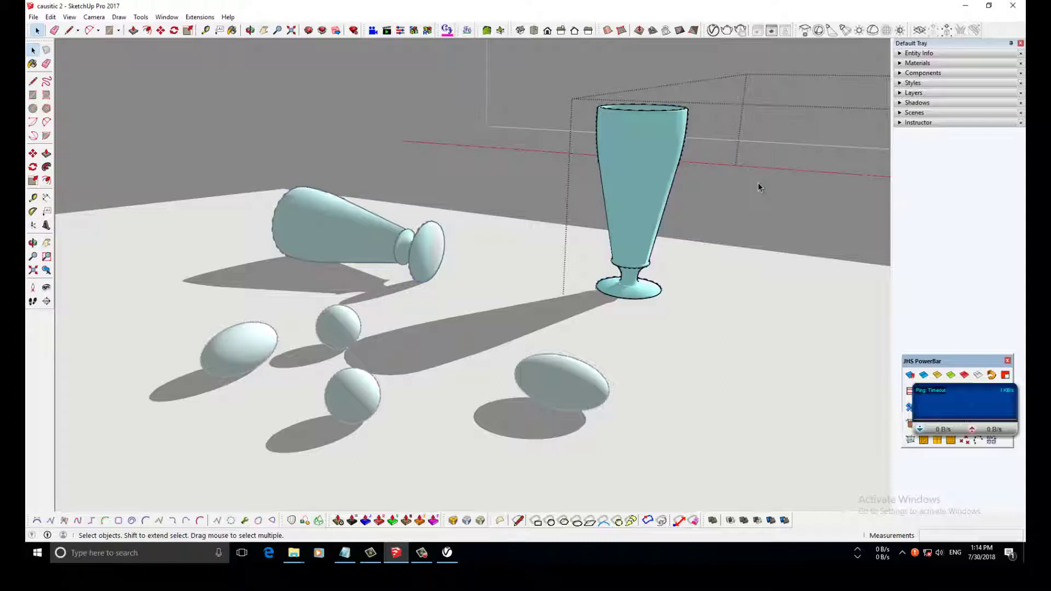
{"action": "left_click", "coordinate": [549, 156]}
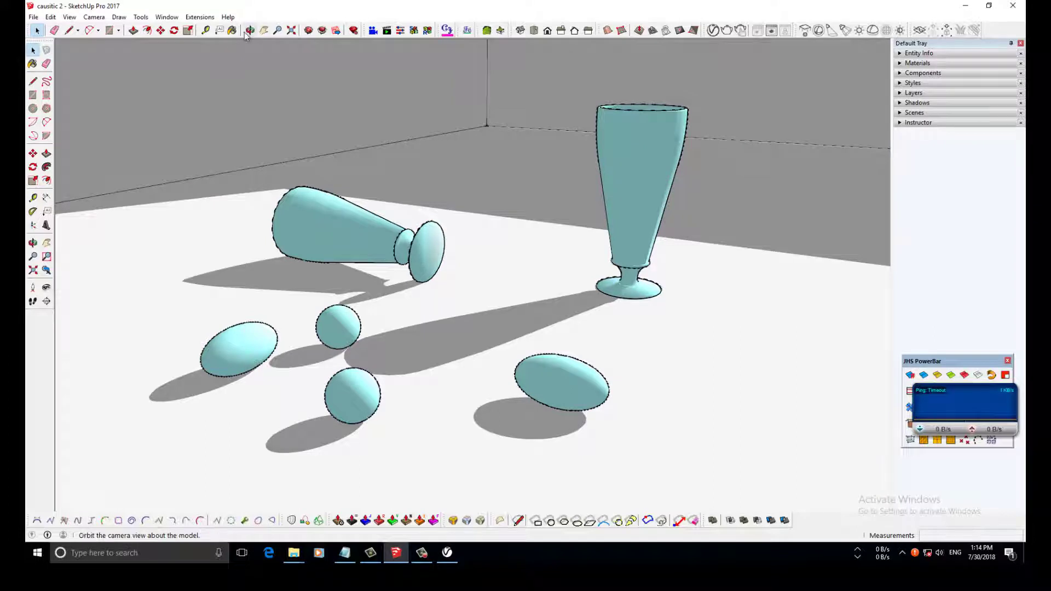
Turn caustics off in the V-Ray render settings.
{"action": "left_click", "coordinate": [715, 33]}
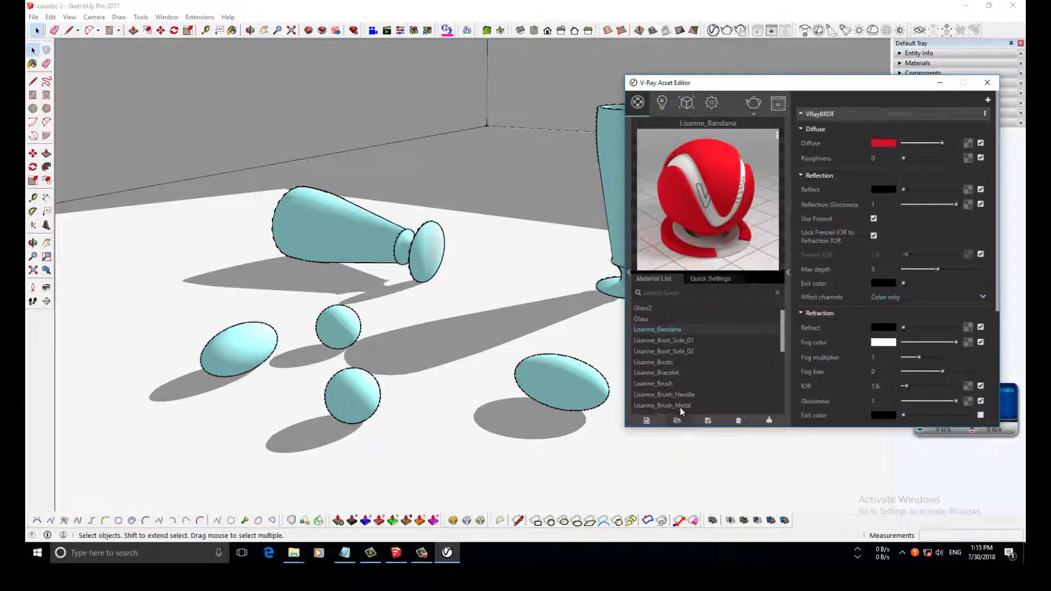
{"action": "left_click", "coordinate": [711, 103]}
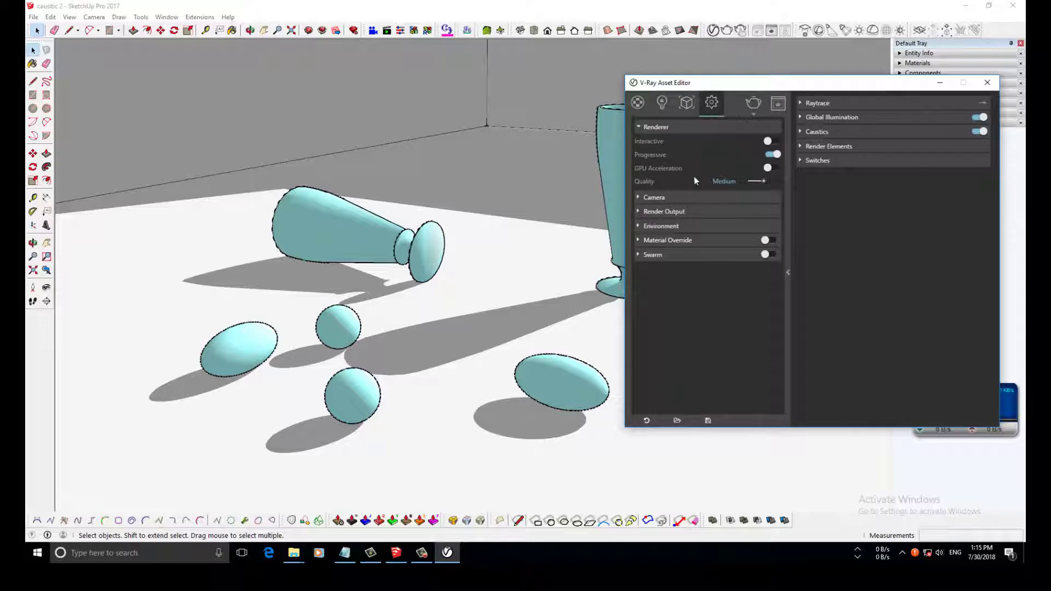
{"action": "left_click", "coordinate": [647, 421]}
{"action": "left_click", "coordinate": [695, 127]}
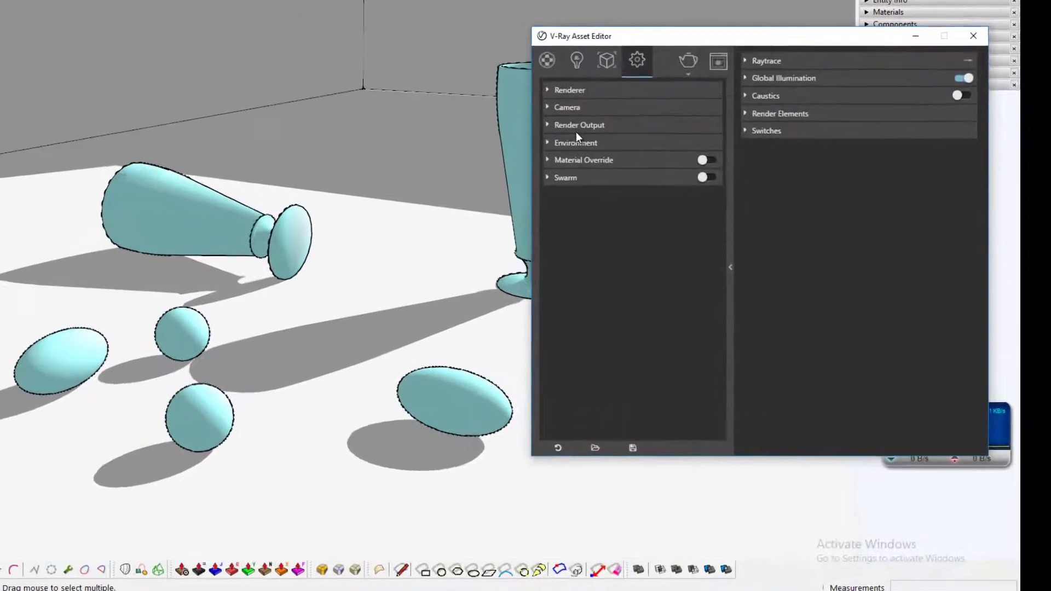
Render the scene in the V-Ray frame buffer and inspect the green glass result.
{"action": "left_click", "coordinate": [776, 109]}
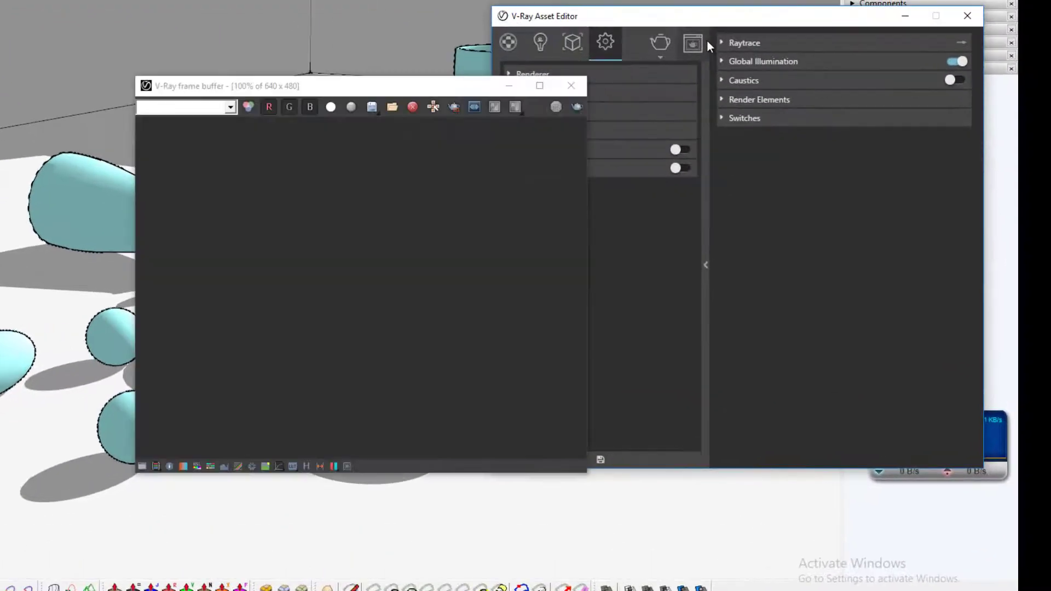
{"action": "left_click", "coordinate": [575, 107]}
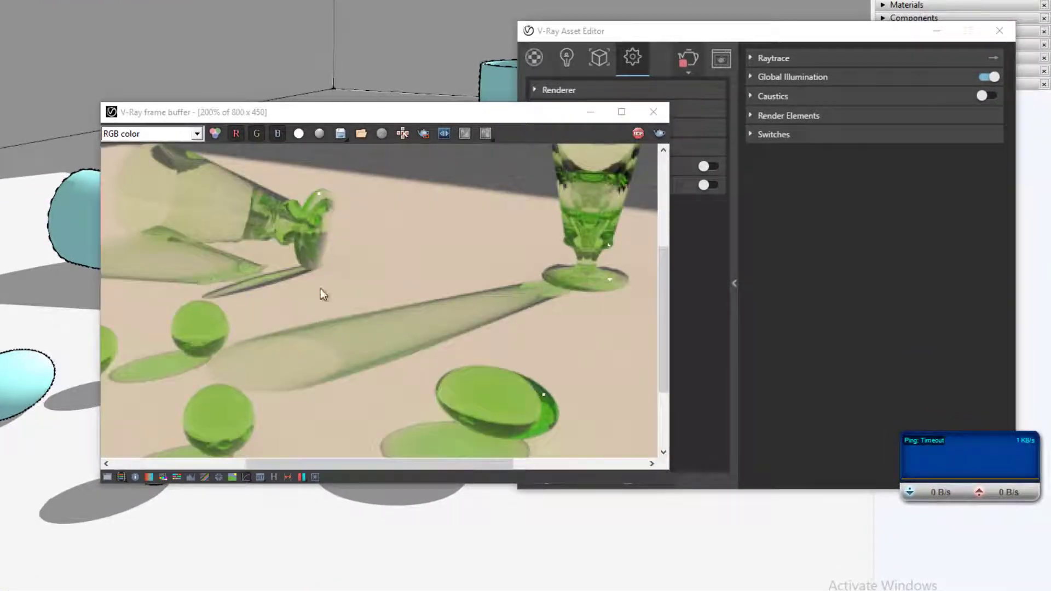
{"action": "scroll", "coordinate": [509, 306], "scroll_direction": "down", "scroll_amount": 2}
{"action": "scroll", "coordinate": [424, 411], "scroll_direction": "up", "scroll_amount": 2}
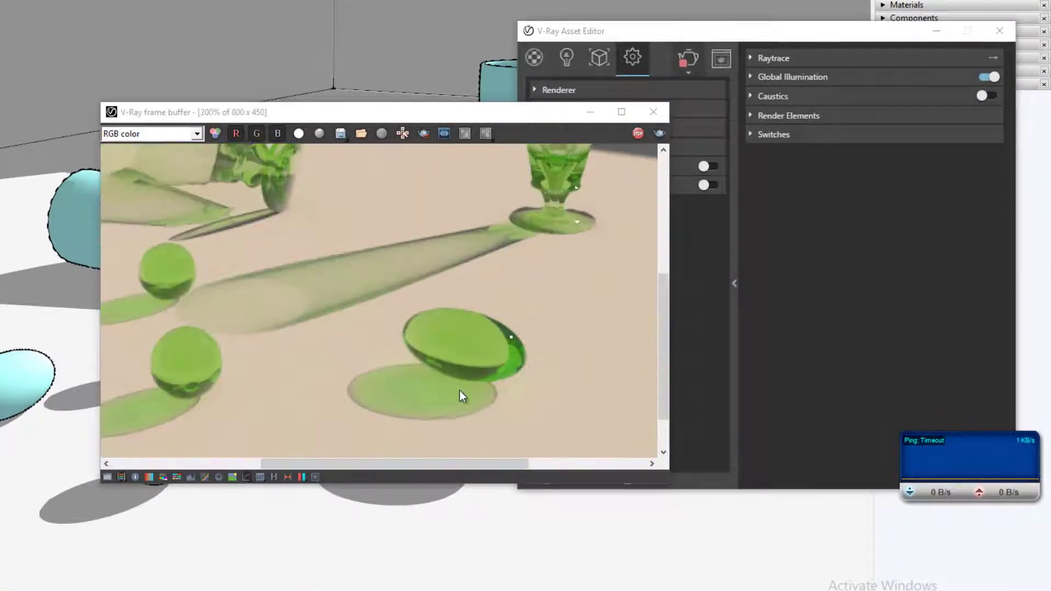
{"action": "scroll", "coordinate": [474, 379], "scroll_direction": "down", "scroll_amount": 1}
{"action": "scroll", "coordinate": [531, 369], "scroll_direction": "down", "scroll_amount": 1}
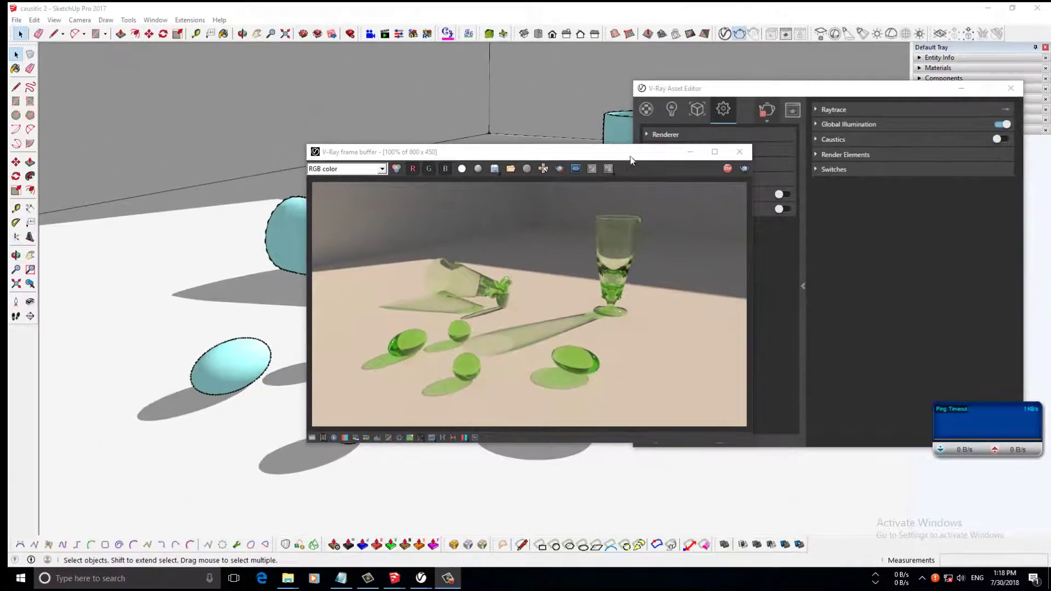
{"action": "left_click_drag", "start_coordinate": [630, 159], "coordinate": [423, 87]}
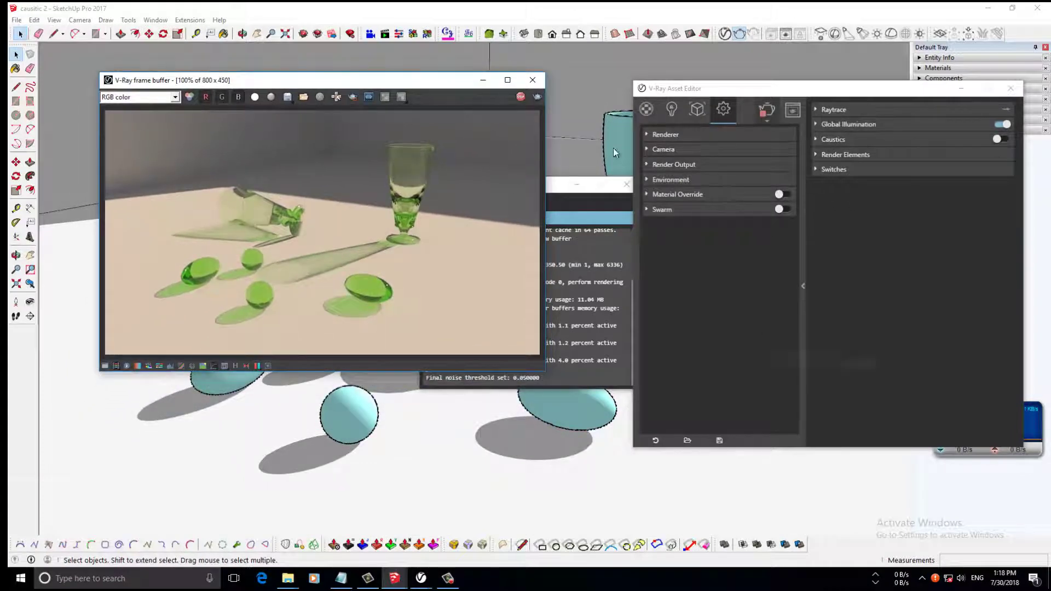
Enable caustics with a Multiplier of 1.5 and collapse the Caustics rollout.
{"action": "left_click", "coordinate": [997, 140]}
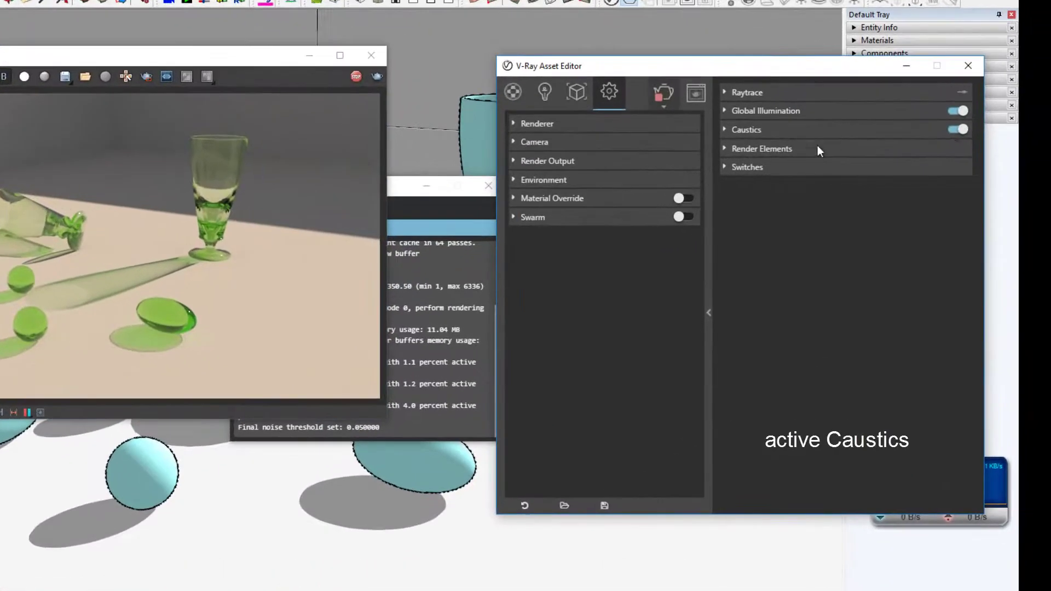
{"action": "left_click", "coordinate": [739, 129]}
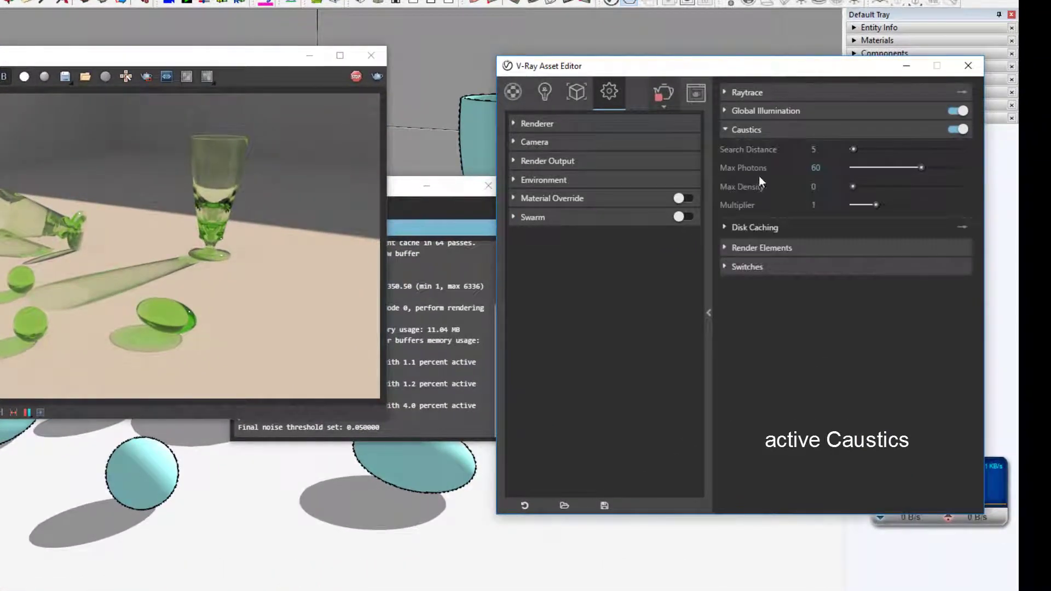
{"action": "type", "text": ".5"}
{"action": "key", "text": "Return"}
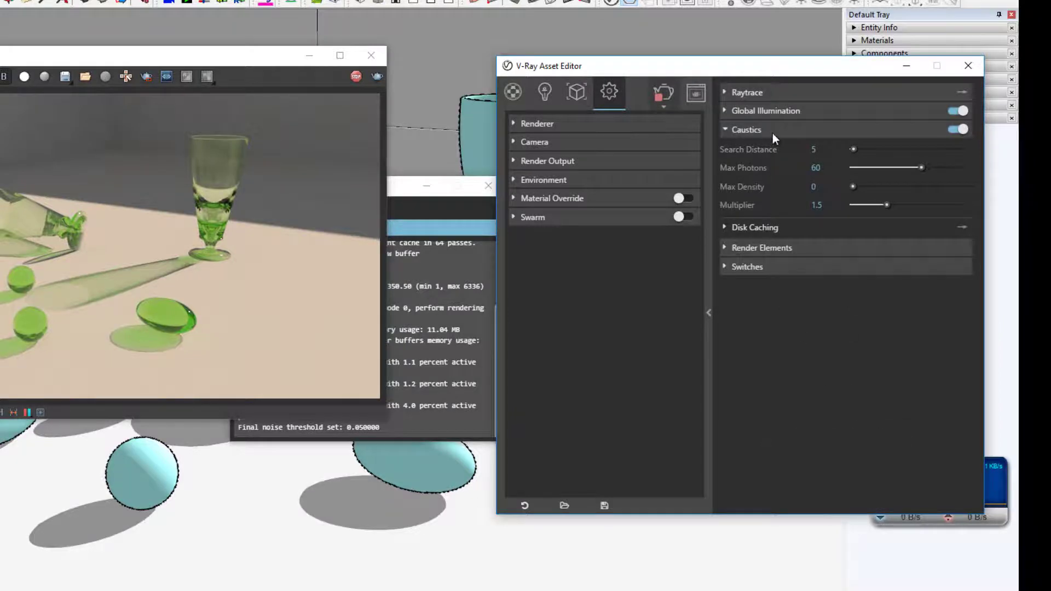
{"action": "left_click", "coordinate": [773, 133]}
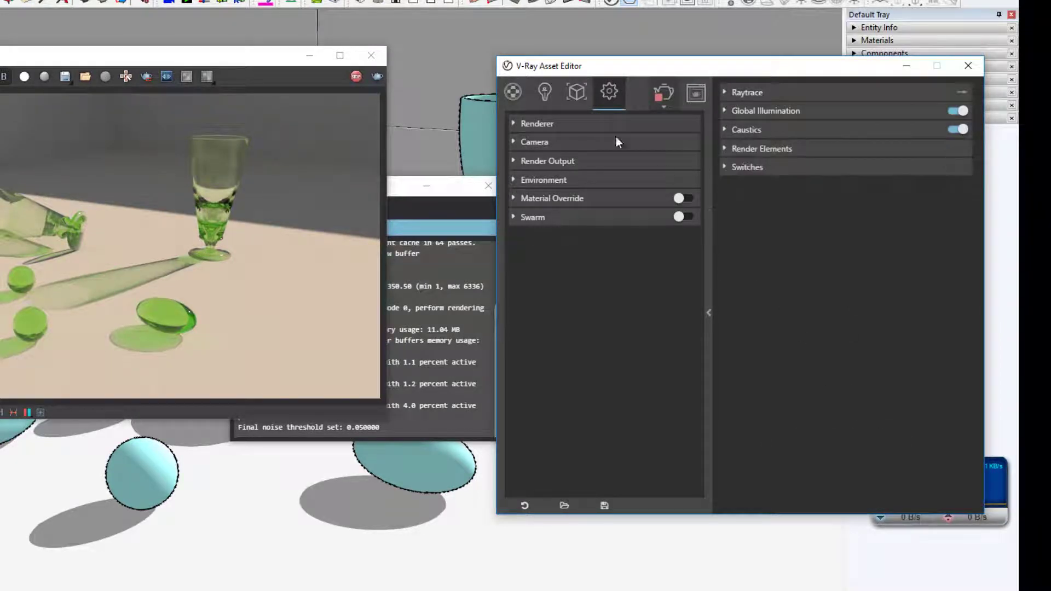
Under SunLight Options > Caustic photons, set subdivisions to 5000 and emit radius to 1000.
{"action": "left_click", "coordinate": [546, 90]}
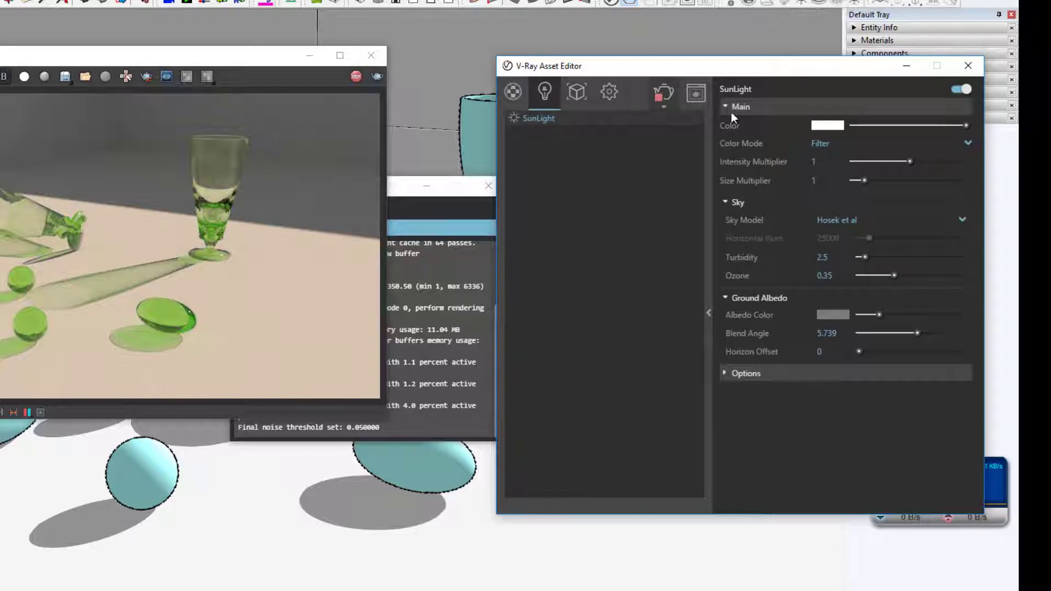
{"action": "left_click", "coordinate": [759, 112]}
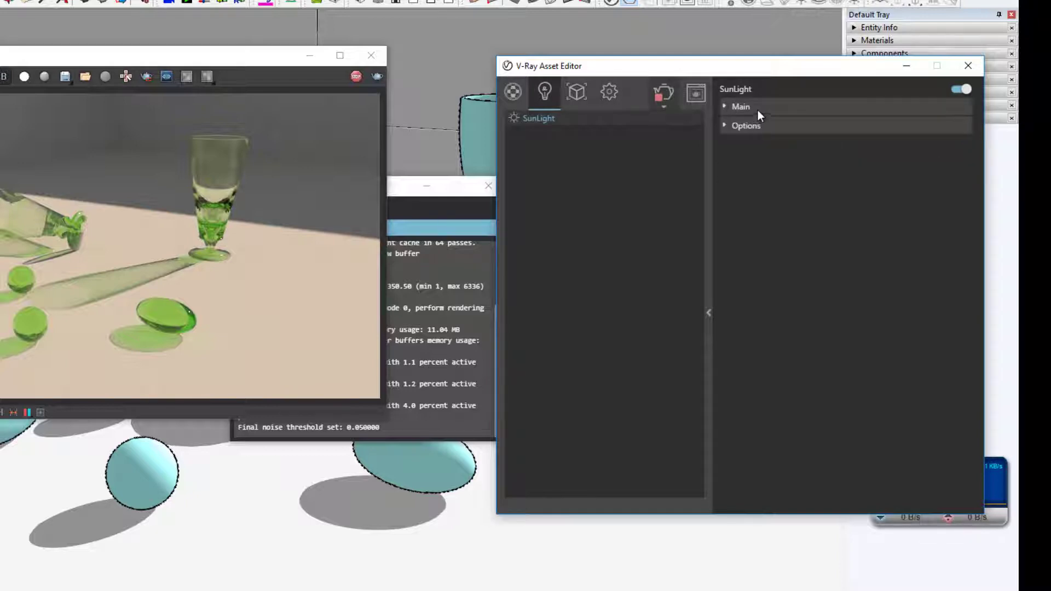
{"action": "left_click", "coordinate": [728, 127]}
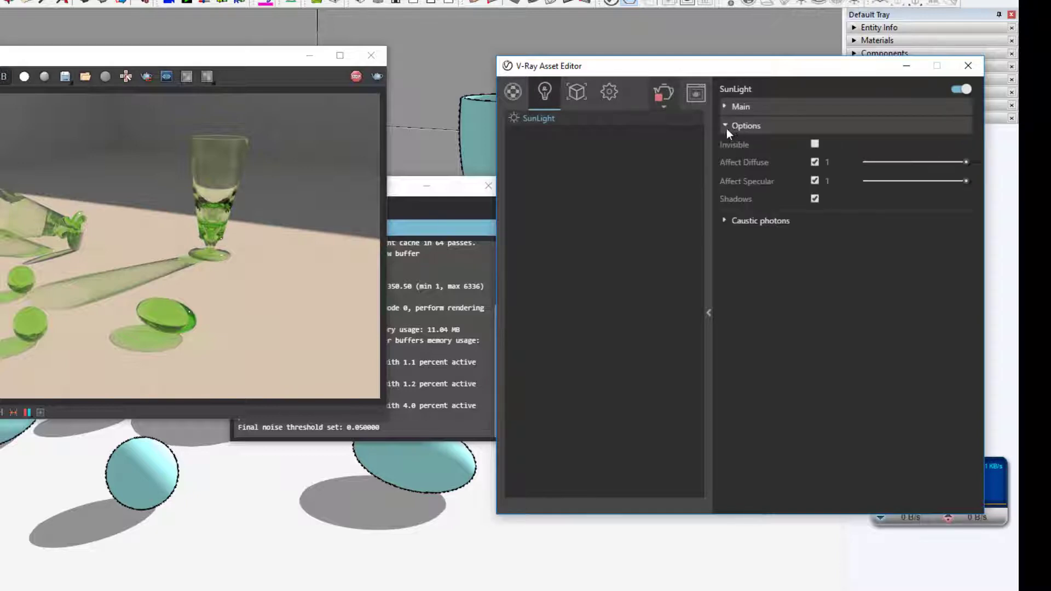
{"action": "left_click", "coordinate": [733, 223]}
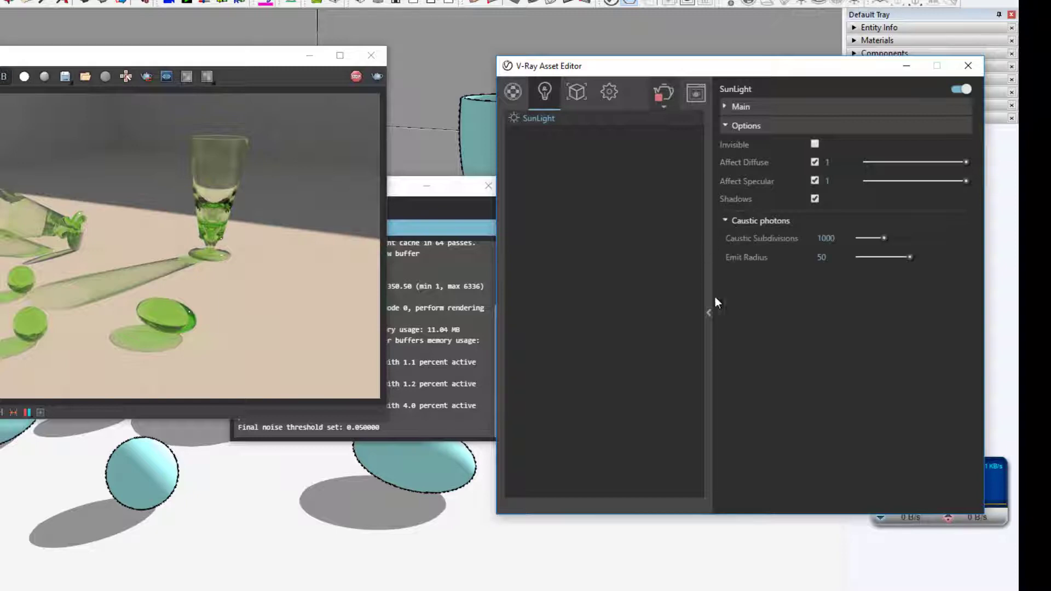
{"action": "double_click", "coordinate": [820, 238]}
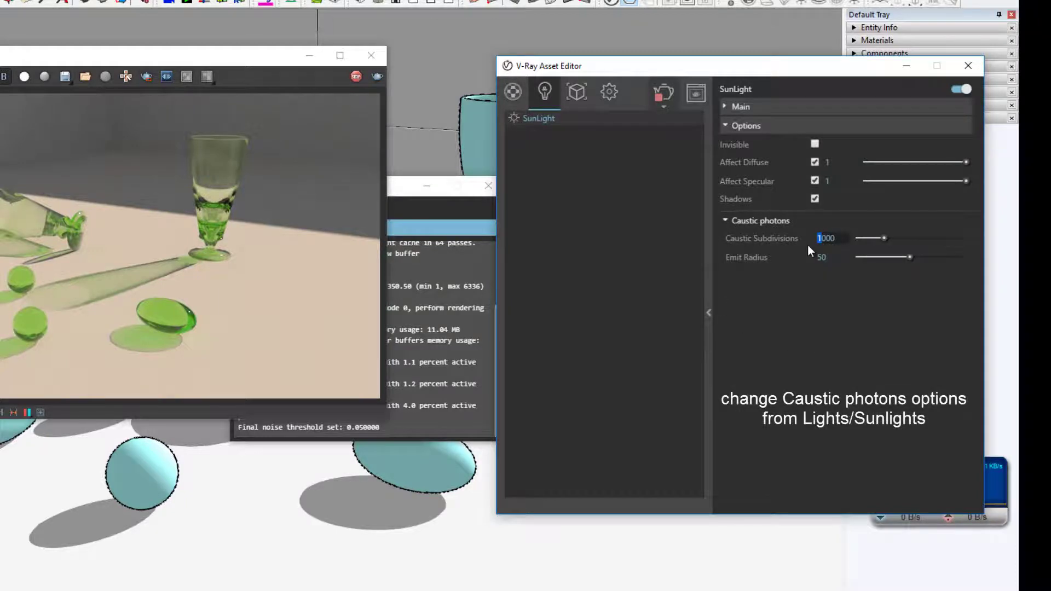
{"action": "type", "text": "5000"}
{"action": "key", "text": "Return"}
{"action": "double_click", "coordinate": [831, 258]}
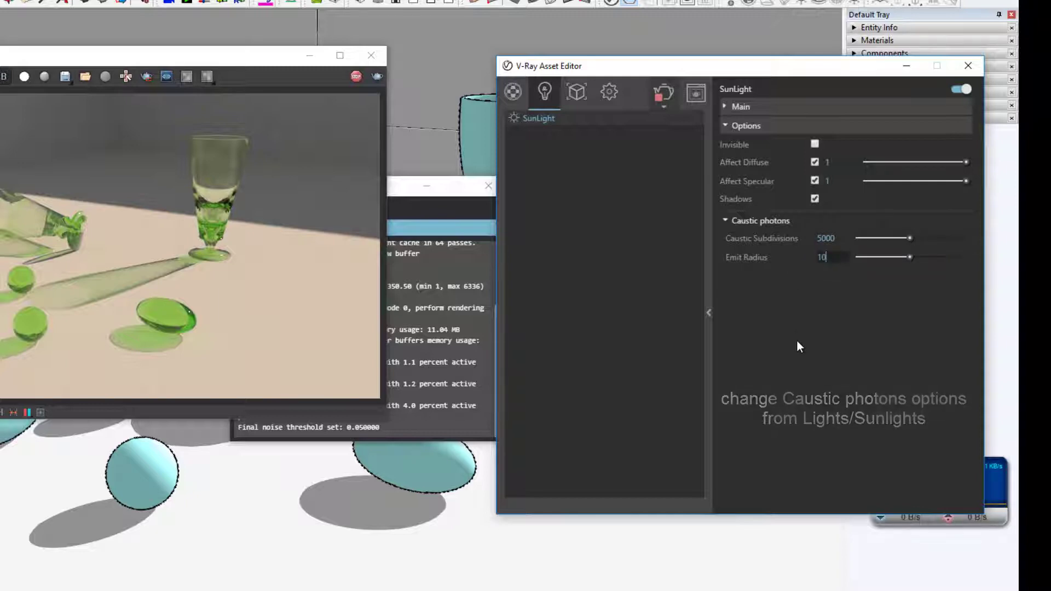
{"action": "type", "text": "1000"}
{"action": "key", "text": "Return"}
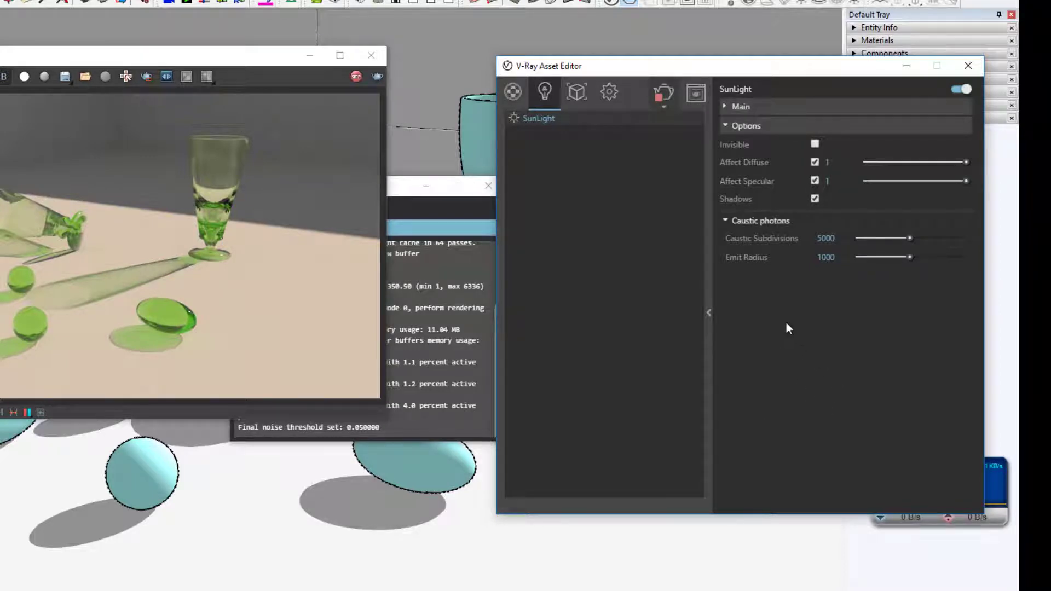
Stop the current render and re-render to produce bright green caustic light pools.
{"action": "left_click", "coordinate": [356, 77]}
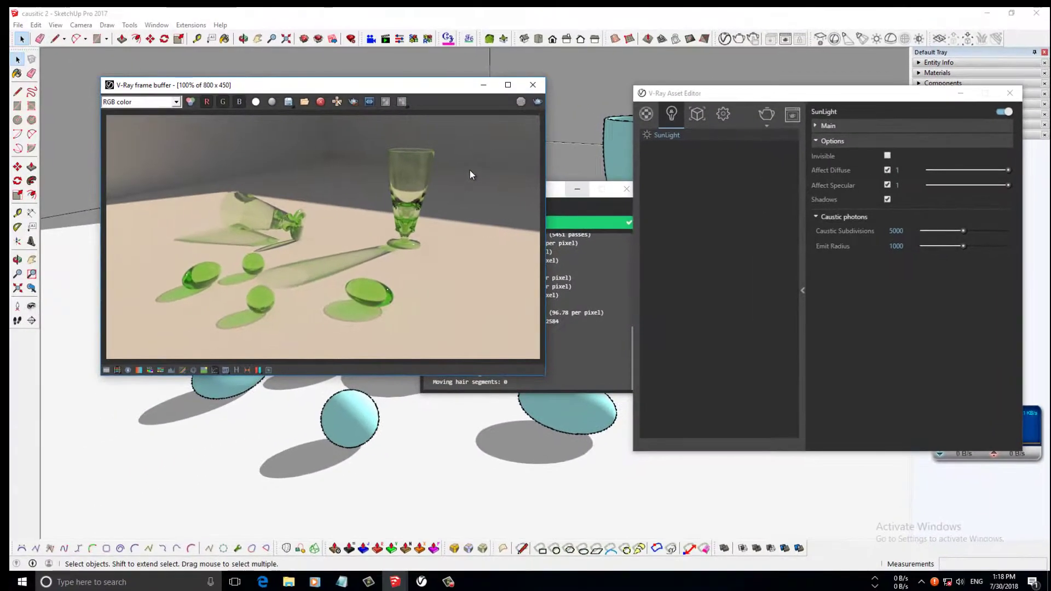
{"action": "left_click", "coordinate": [538, 103]}
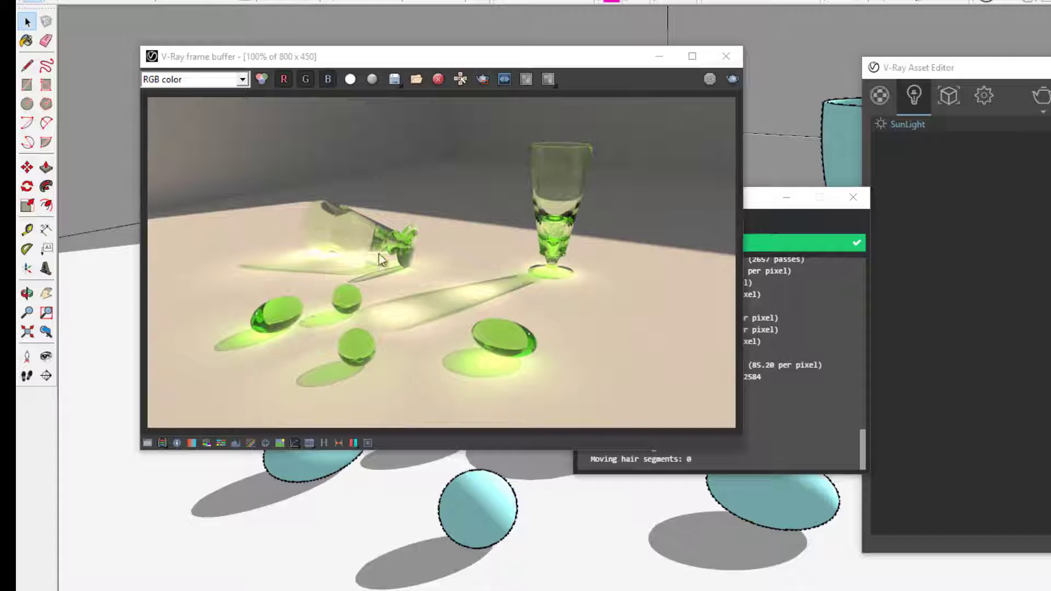
Save the current caustics render to the VFB history and close the history panel.
{"action": "left_click", "coordinate": [324, 442]}
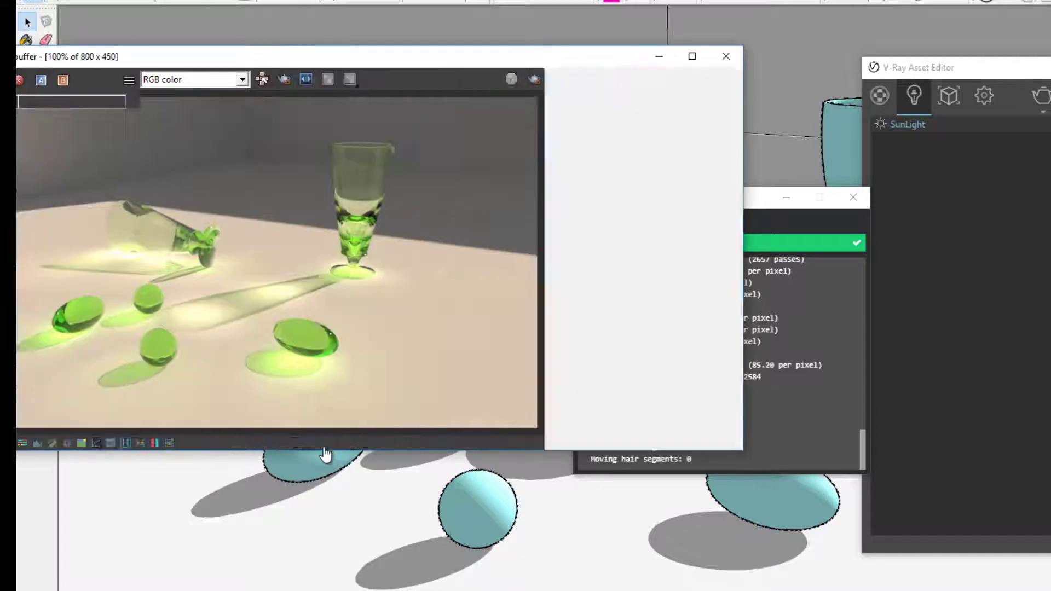
{"action": "left_click_drag", "start_coordinate": [471, 63], "coordinate": [595, 61]}
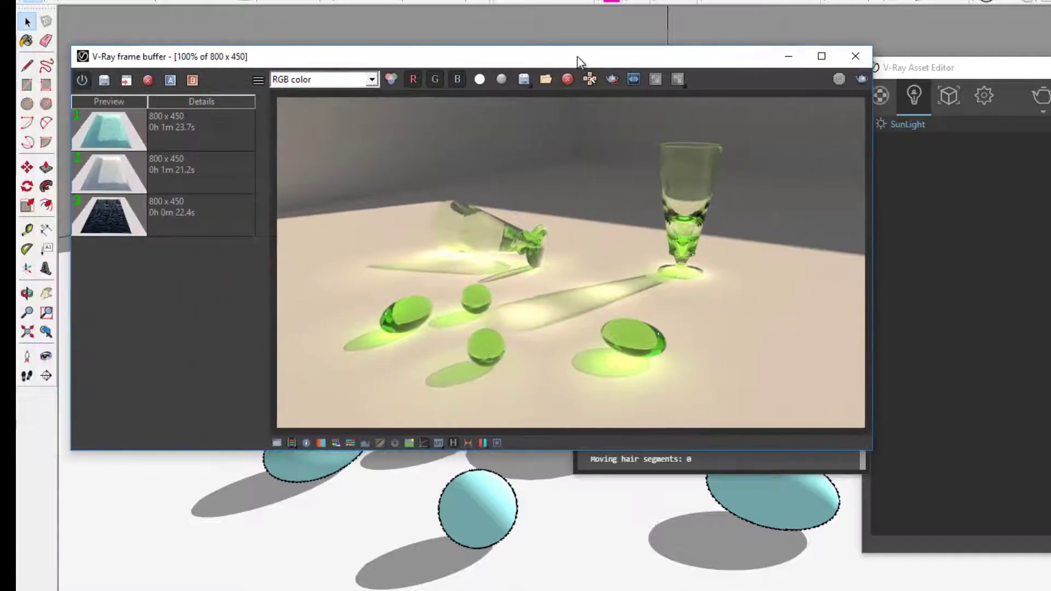
{"action": "left_click", "coordinate": [100, 81]}
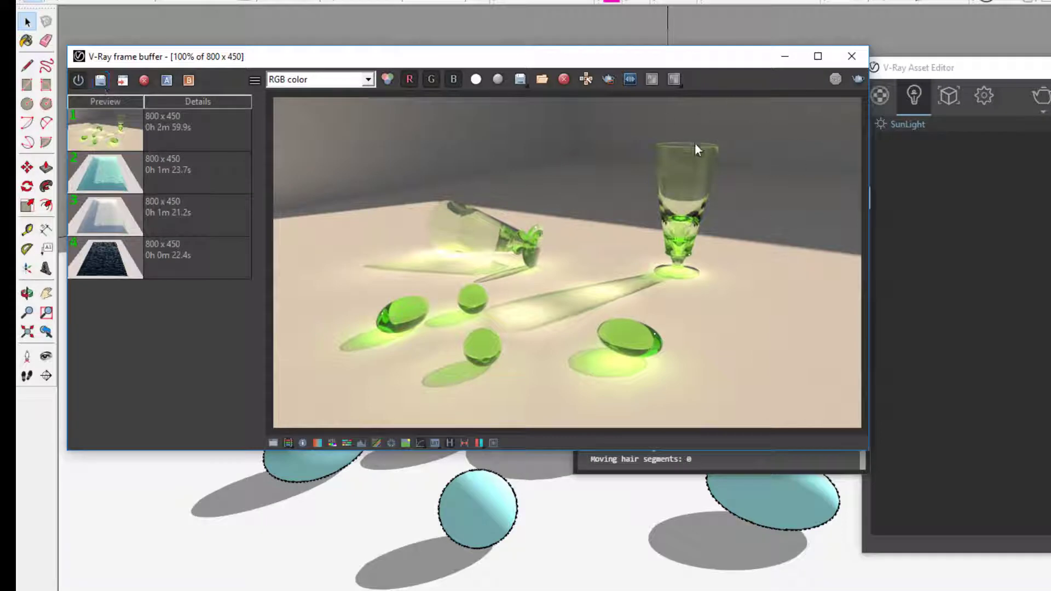
{"action": "left_click_drag", "start_coordinate": [724, 61], "coordinate": [720, 85]}
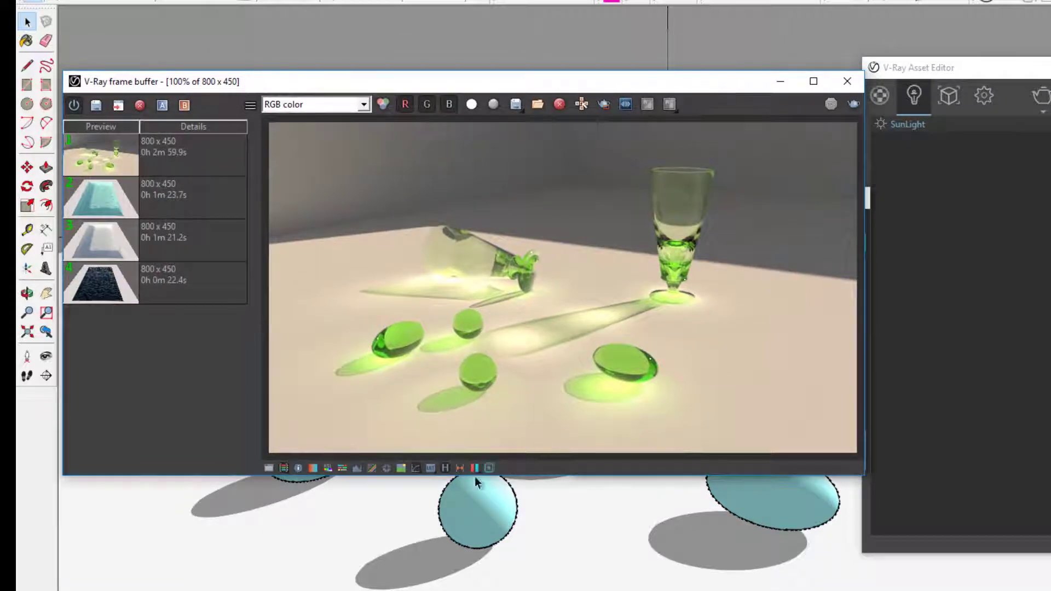
{"action": "left_click", "coordinate": [445, 468]}
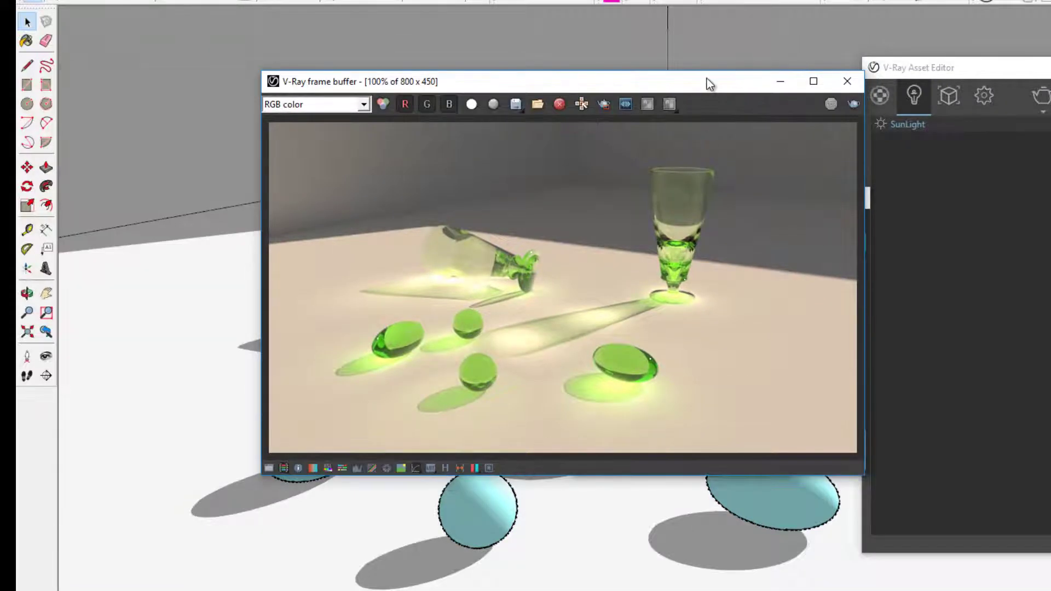
Close the V-Ray Progress window.
{"action": "left_click_drag", "start_coordinate": [710, 85], "coordinate": [559, 175]}
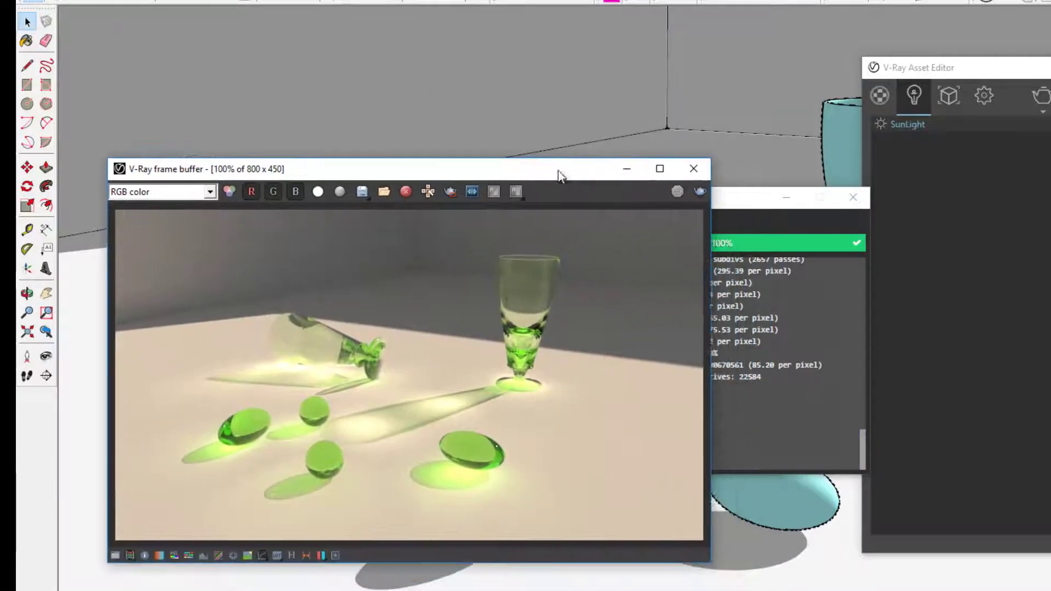
{"action": "left_click", "coordinate": [753, 212]}
{"action": "left_click", "coordinate": [852, 197]}
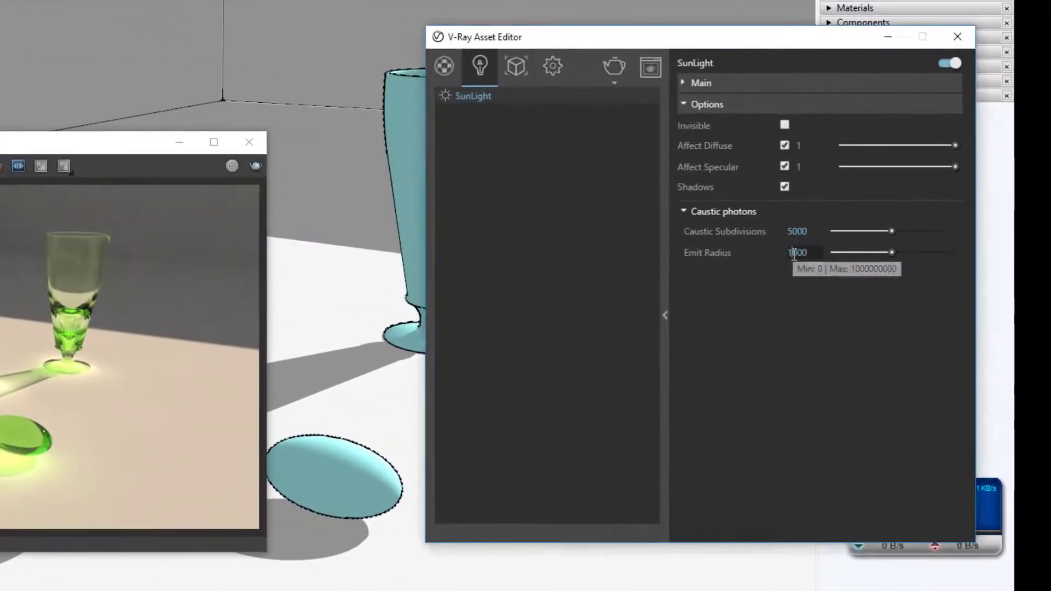
Change the SunLight caustic photons Emit Radius to 300 and render again.
{"action": "double_click", "coordinate": [848, 250]}
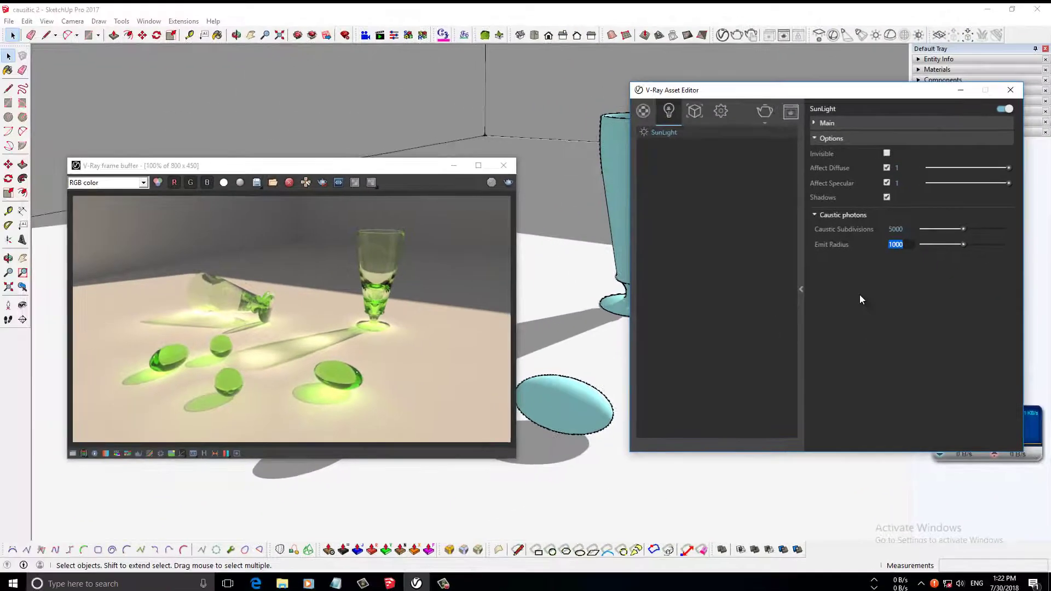
{"action": "type", "text": "3"}
{"action": "type", "text": "00"}
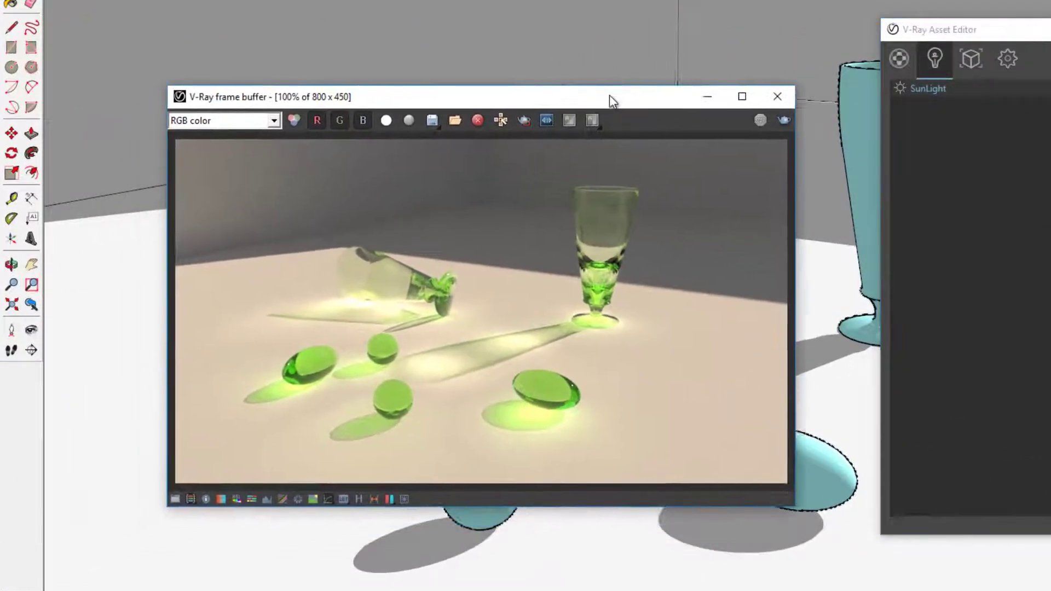
{"action": "left_click_drag", "start_coordinate": [609, 100], "coordinate": [641, 78]}
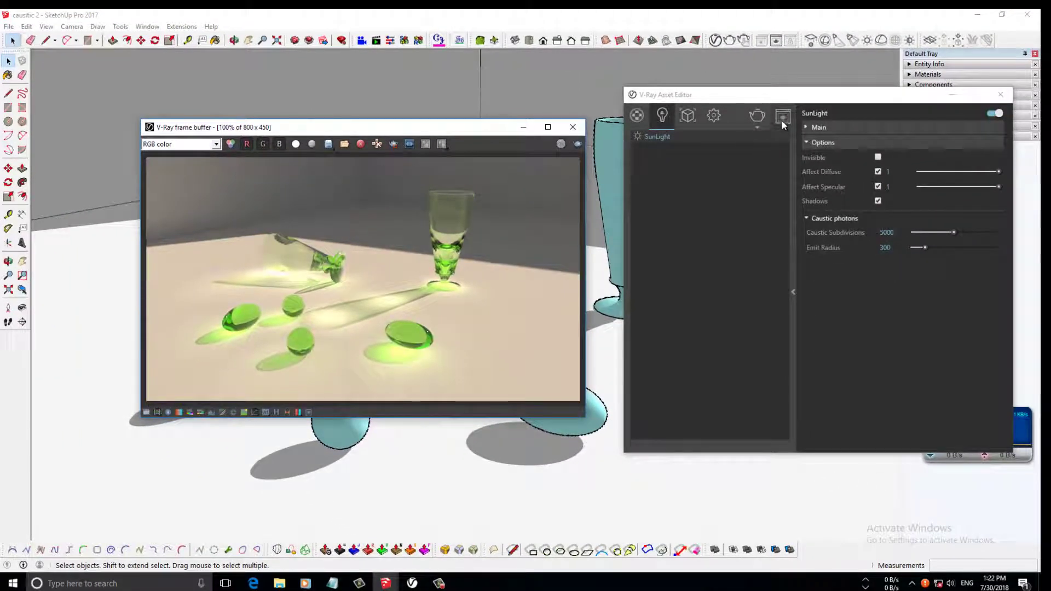
{"action": "left_click", "coordinate": [577, 145]}
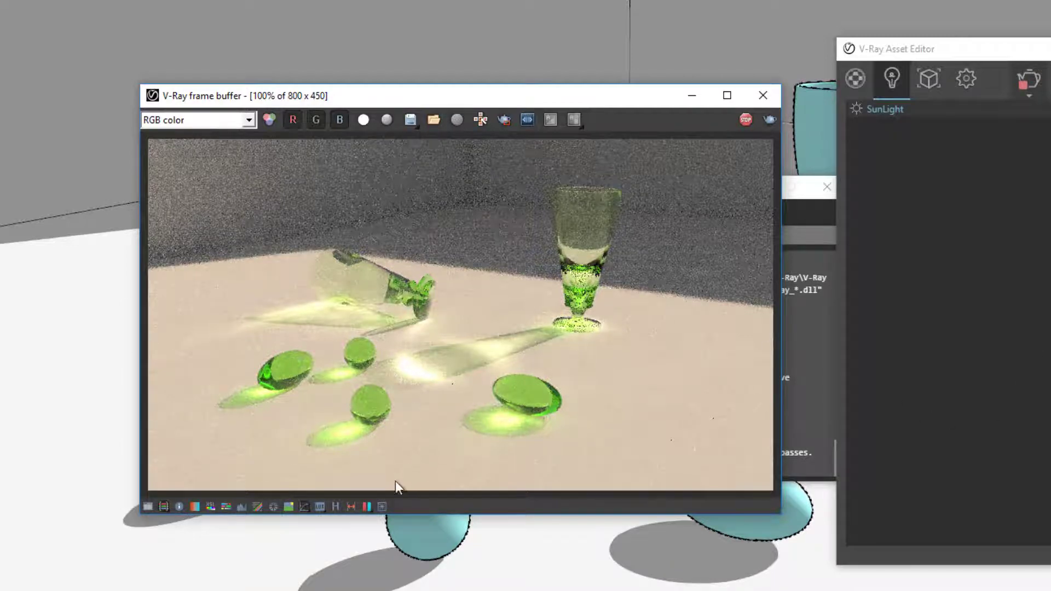
Set history entry 1 as A, wipe-compare it against the new render, then disable compare.
{"action": "left_click", "coordinate": [335, 508]}
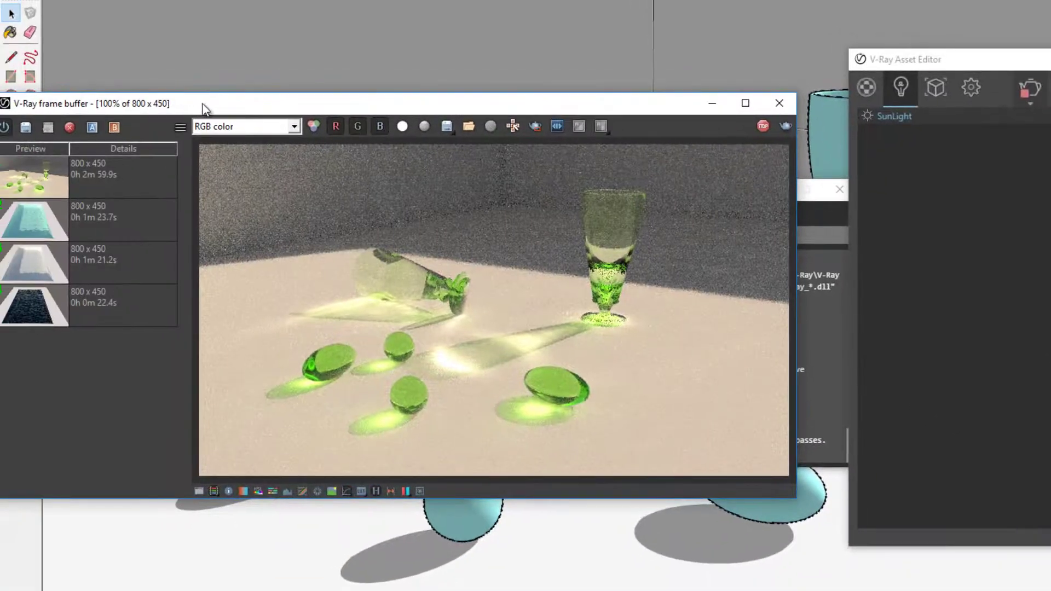
{"action": "left_click", "coordinate": [80, 172]}
{"action": "left_click", "coordinate": [120, 124]}
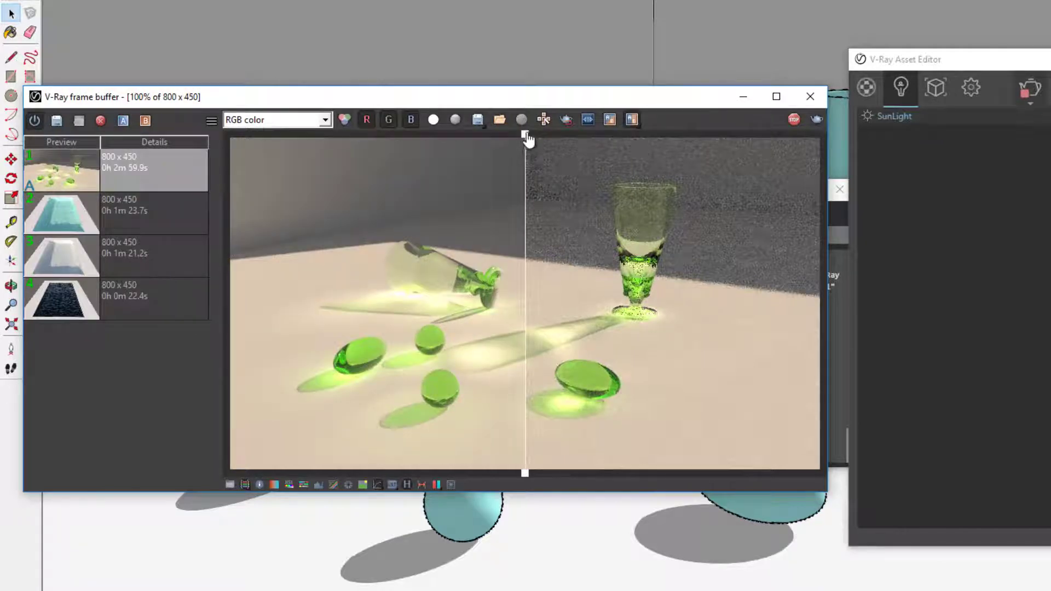
{"action": "left_click_drag", "start_coordinate": [524, 141], "coordinate": [329, 211]}
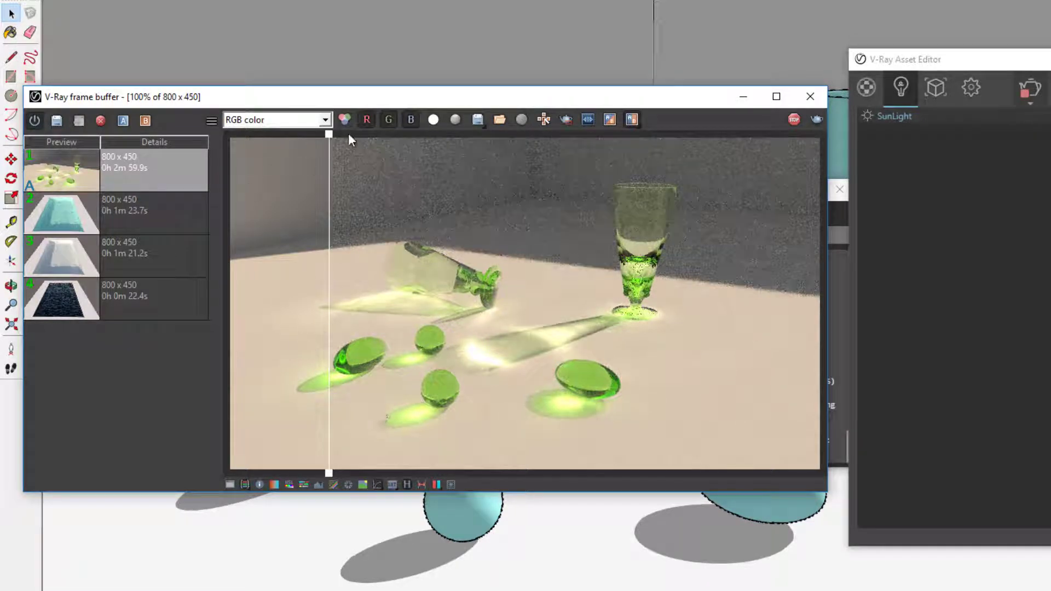
{"action": "mouse_move", "coordinate": [329, 141]}
{"action": "left_mouse_down"}
{"action": "mouse_move", "coordinate": [734, 207]}
{"action": "mouse_move", "coordinate": [642, 219]}
{"action": "mouse_move", "coordinate": [322, 207]}
{"action": "mouse_move", "coordinate": [547, 230]}
{"action": "left_mouse_up"}
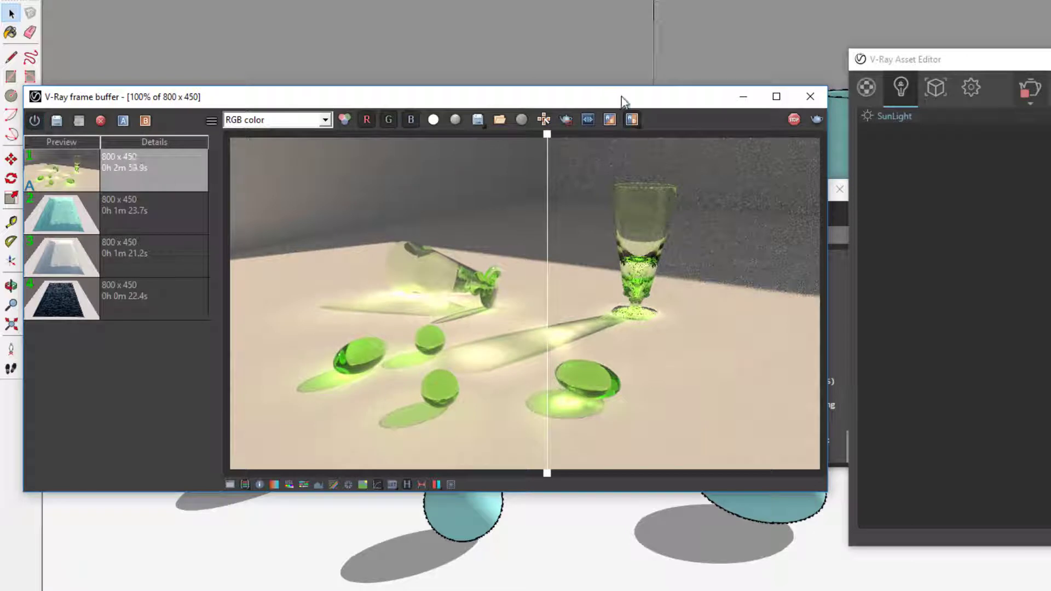
{"action": "left_click", "coordinate": [632, 119]}
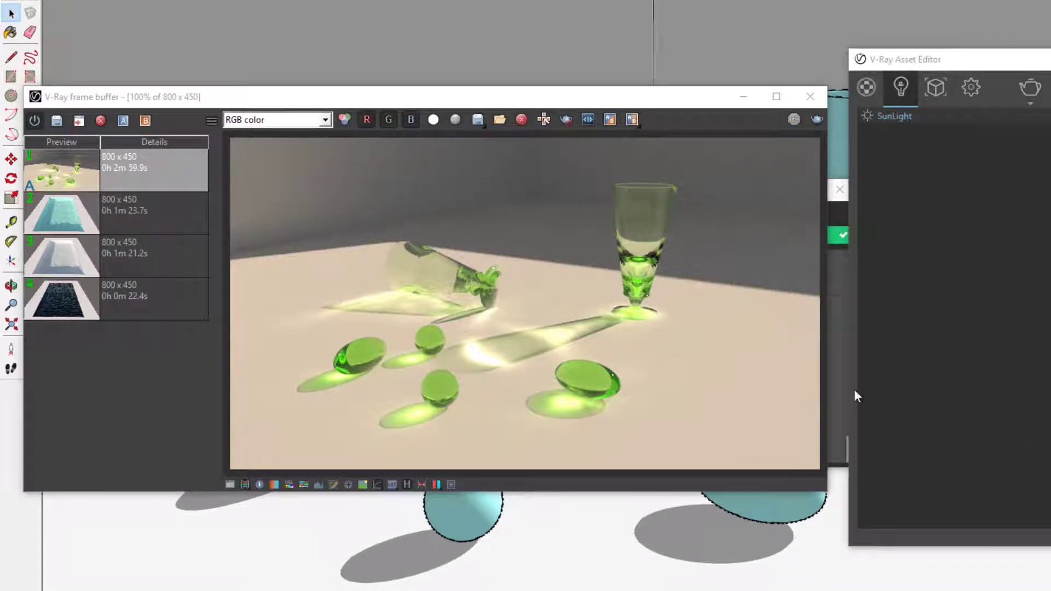
Set history item 1 as comparison A and sweep the wipe line across the glasses.
{"action": "left_click", "coordinate": [700, 104]}
{"action": "left_click", "coordinate": [118, 123]}
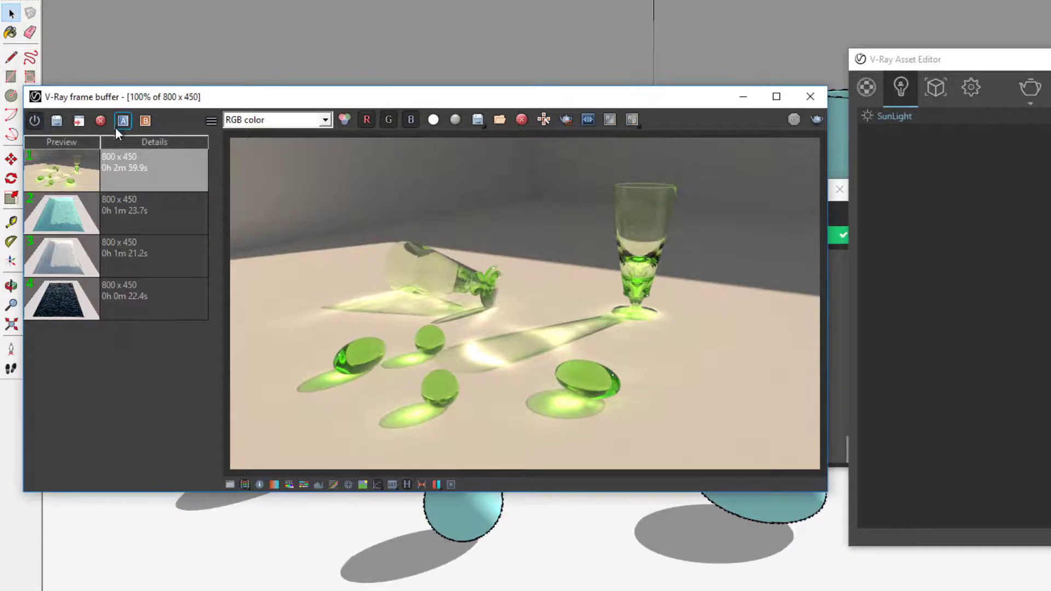
{"action": "left_click", "coordinate": [116, 170]}
{"action": "left_click", "coordinate": [123, 123]}
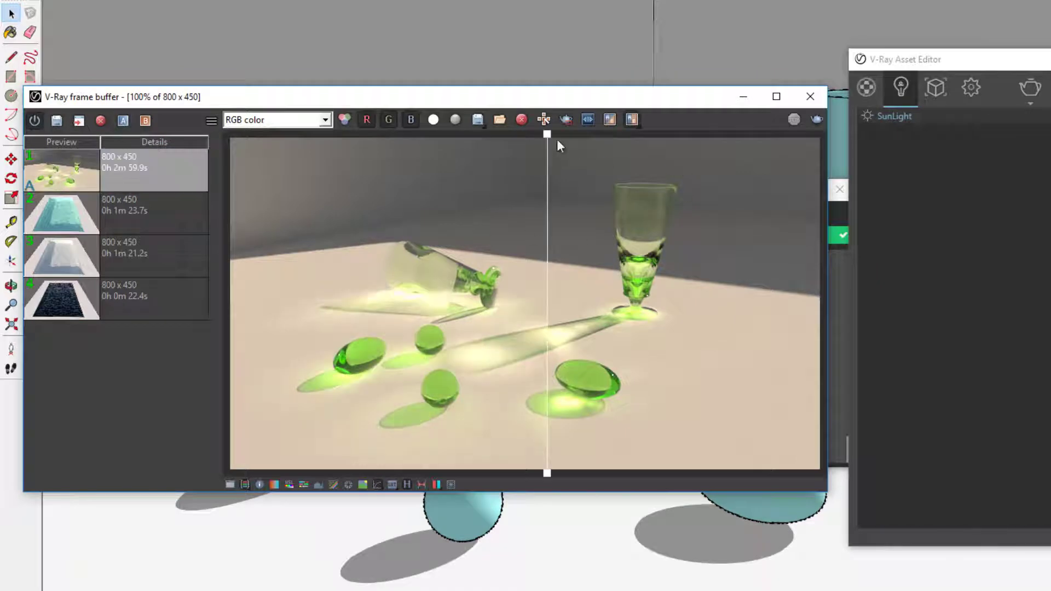
{"action": "mouse_move", "coordinate": [547, 144]}
{"action": "left_mouse_down"}
{"action": "mouse_move", "coordinate": [327, 171]}
{"action": "mouse_move", "coordinate": [457, 224]}
{"action": "mouse_move", "coordinate": [277, 230]}
{"action": "mouse_move", "coordinate": [531, 256]}
{"action": "left_mouse_up"}
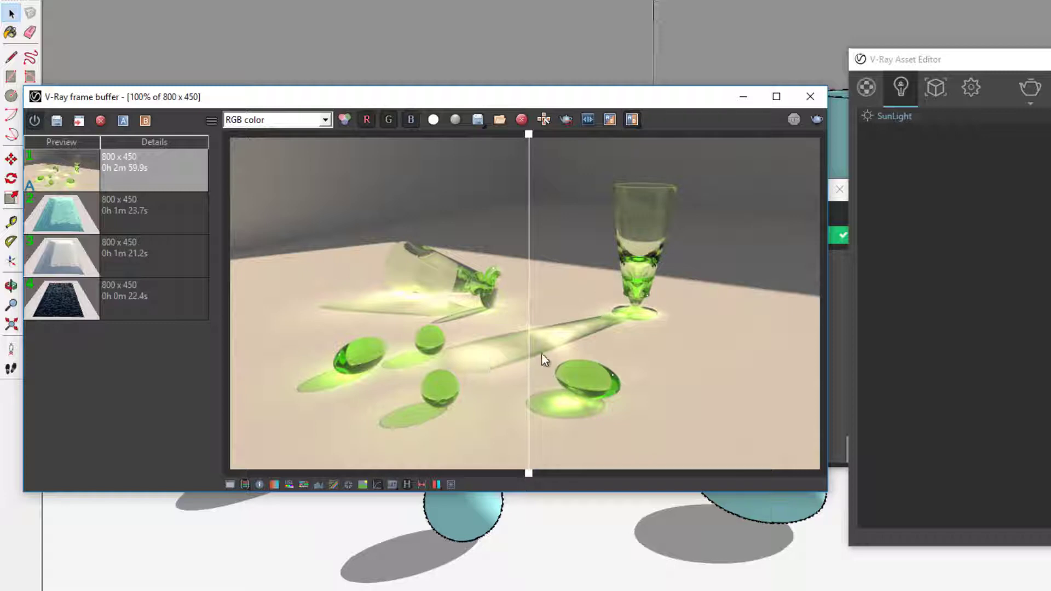
{"action": "mouse_move", "coordinate": [529, 153]}
{"action": "left_mouse_down"}
{"action": "mouse_move", "coordinate": [447, 174]}
{"action": "mouse_move", "coordinate": [465, 146]}
{"action": "mouse_move", "coordinate": [508, 146]}
{"action": "mouse_move", "coordinate": [331, 157]}
{"action": "mouse_move", "coordinate": [600, 185]}
{"action": "mouse_move", "coordinate": [621, 206]}
{"action": "left_mouse_up"}
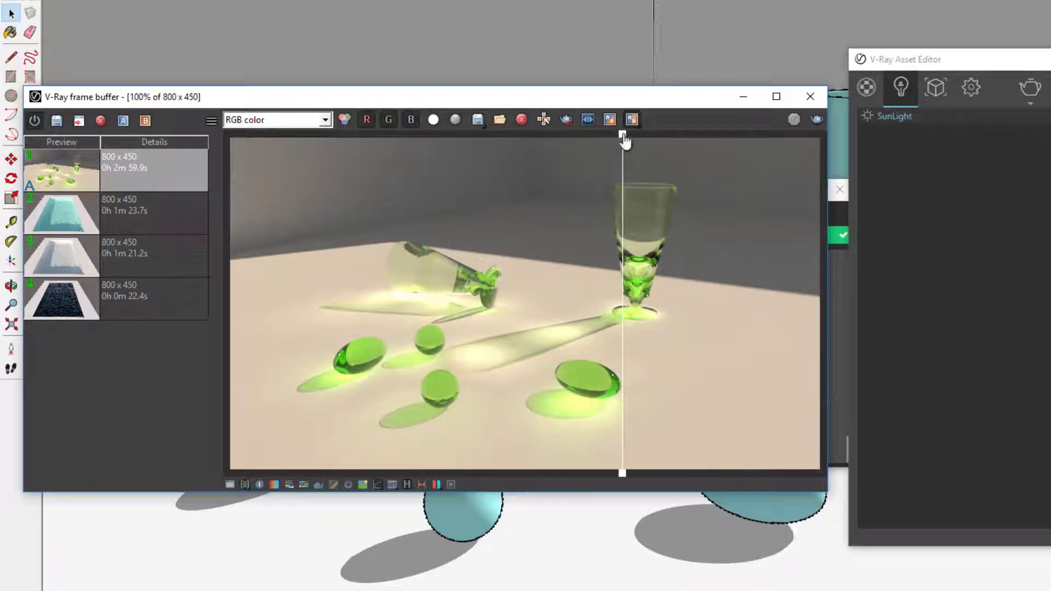
{"action": "mouse_move", "coordinate": [621, 135]}
{"action": "left_mouse_down"}
{"action": "mouse_move", "coordinate": [639, 149]}
{"action": "mouse_move", "coordinate": [541, 163]}
{"action": "left_mouse_up"}
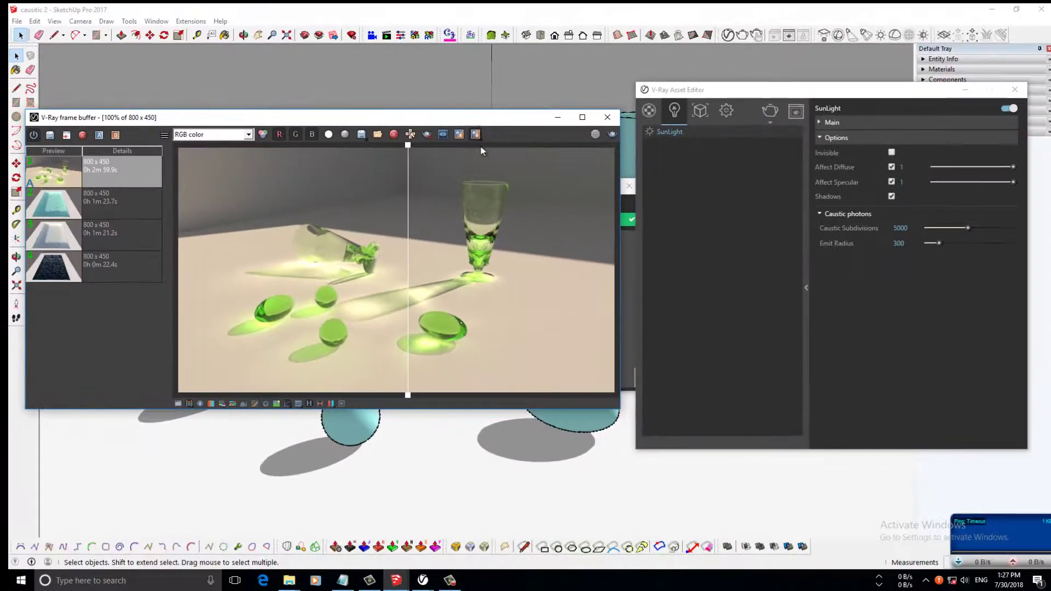
Disable A/B compare, give SunLight caustics 10000 subdivisions and 200 emit radius, and expand global Caustics.
{"action": "left_click", "coordinate": [474, 133]}
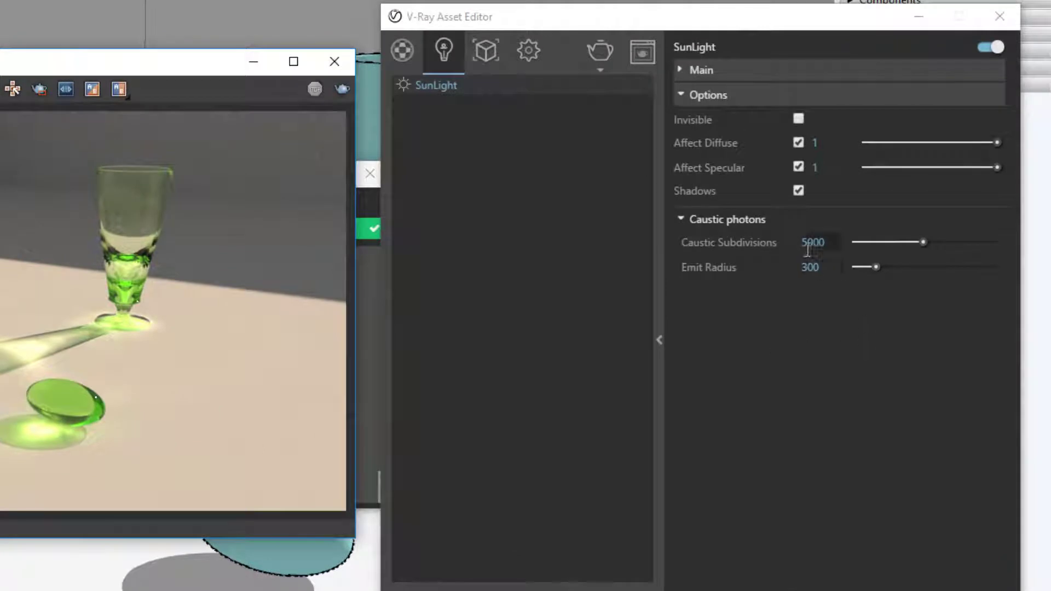
{"action": "left_click_drag", "start_coordinate": [808, 242], "coordinate": [800, 250]}
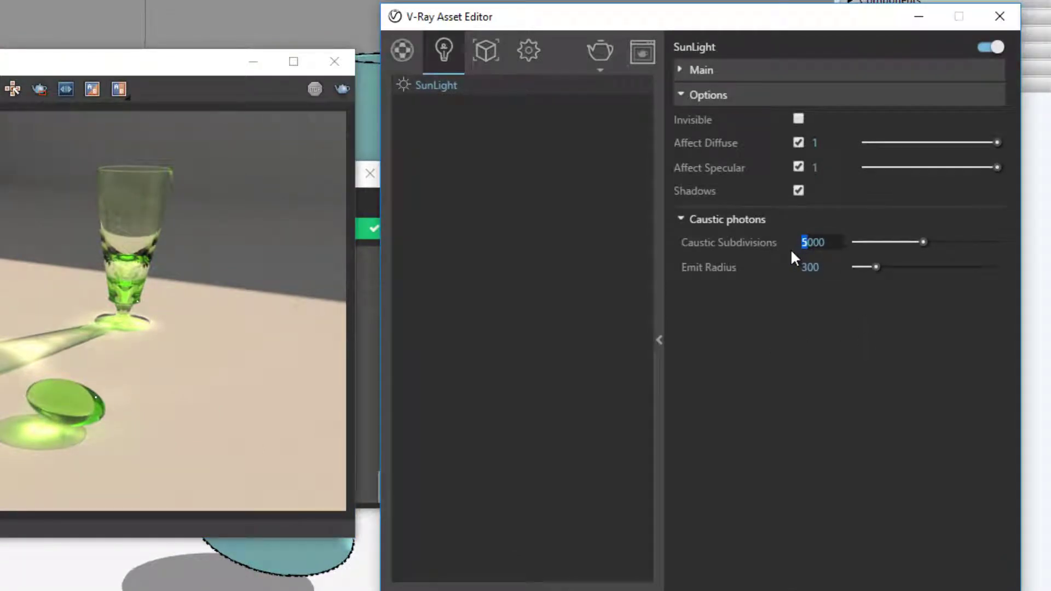
{"action": "type", "text": "10"}
{"action": "left_click", "coordinate": [826, 342]}
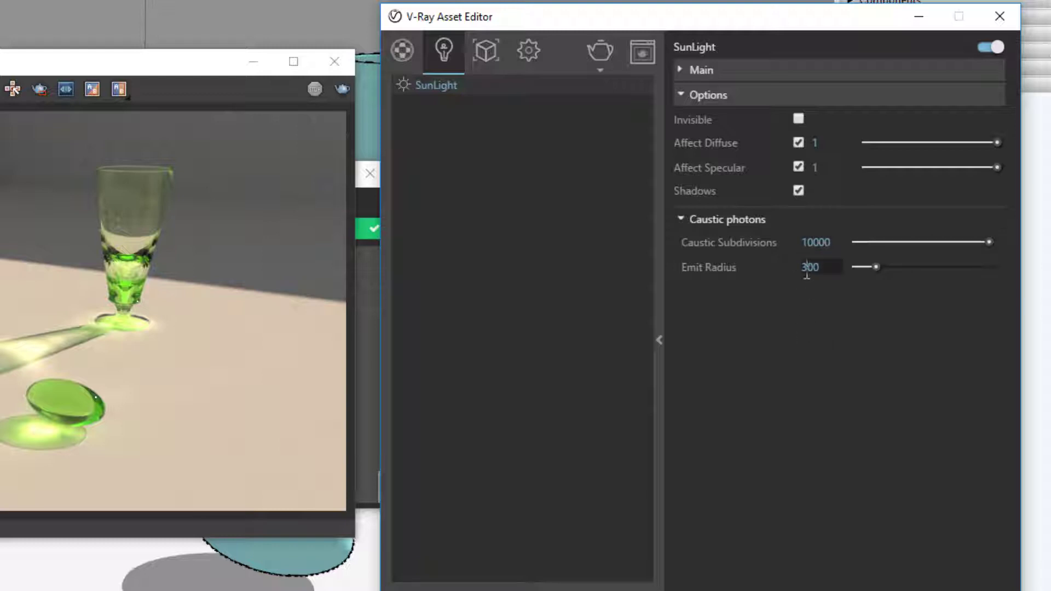
{"action": "left_click_drag", "start_coordinate": [807, 268], "coordinate": [801, 269]}
{"action": "type", "text": "2"}
{"action": "left_click", "coordinate": [805, 365]}
{"action": "left_click", "coordinate": [524, 57]}
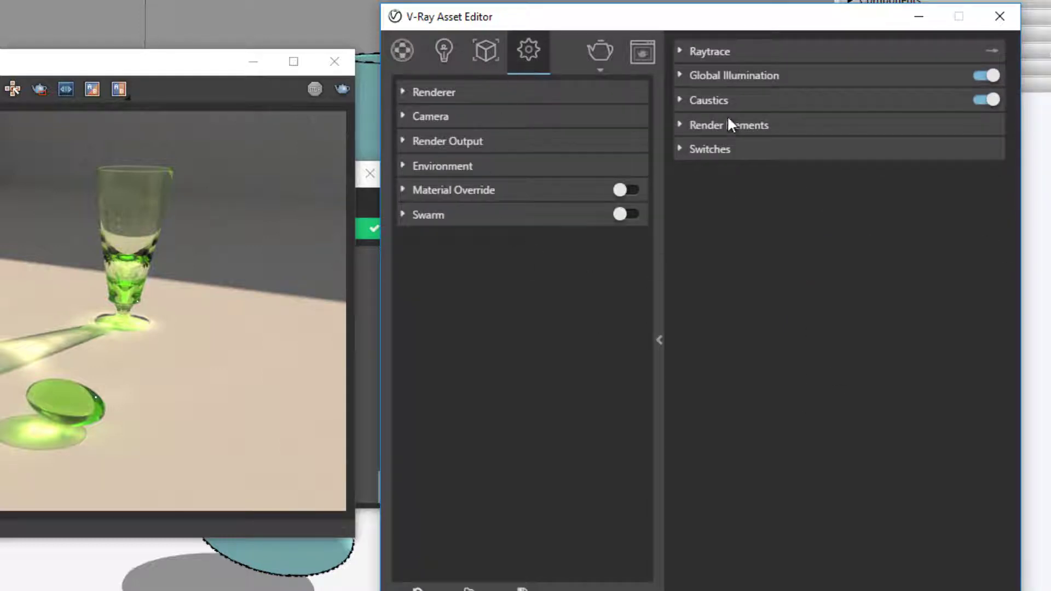
{"action": "left_click", "coordinate": [722, 100]}
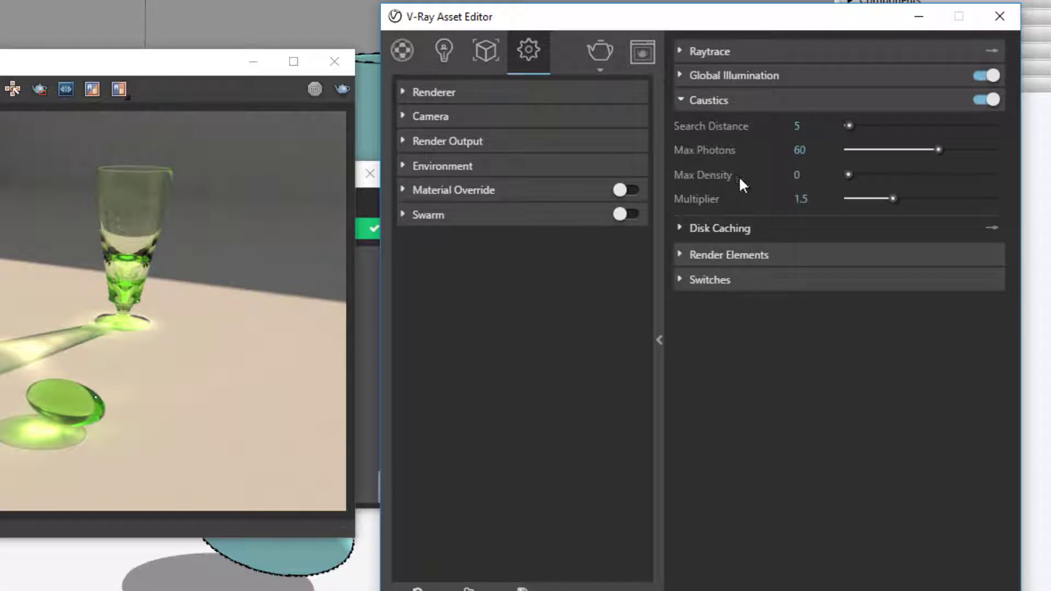
Change the global caustics Multiplier from 1.5 to 1.2.
{"action": "double_click", "coordinate": [807, 200]}
{"action": "type", "text": "2"}
{"action": "key", "text": "Return"}
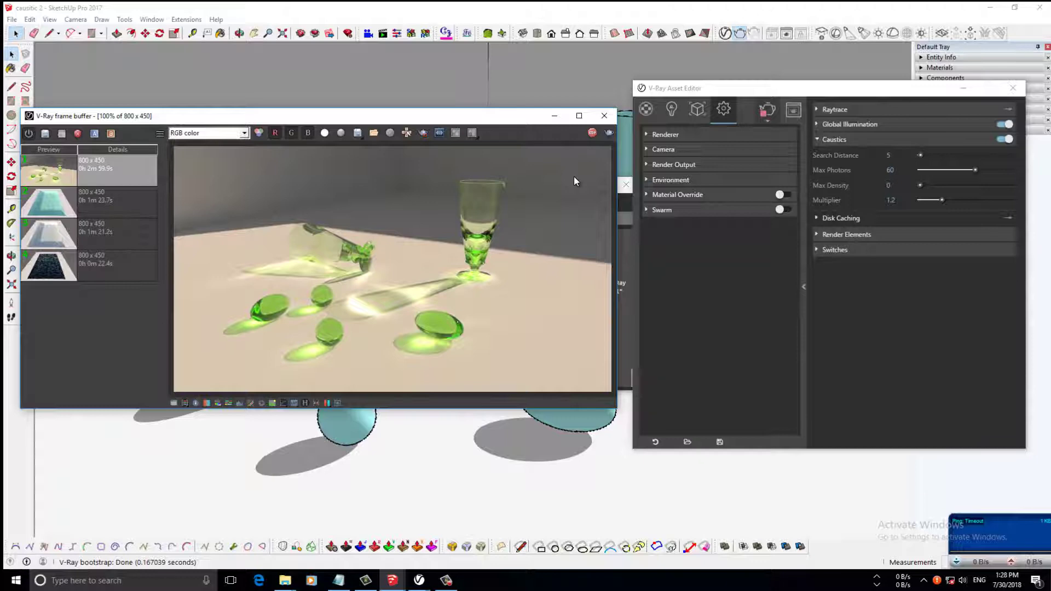
Restart the render, wipe-compare it against the previous render as A, then disable compare.
{"action": "left_click", "coordinate": [592, 134]}
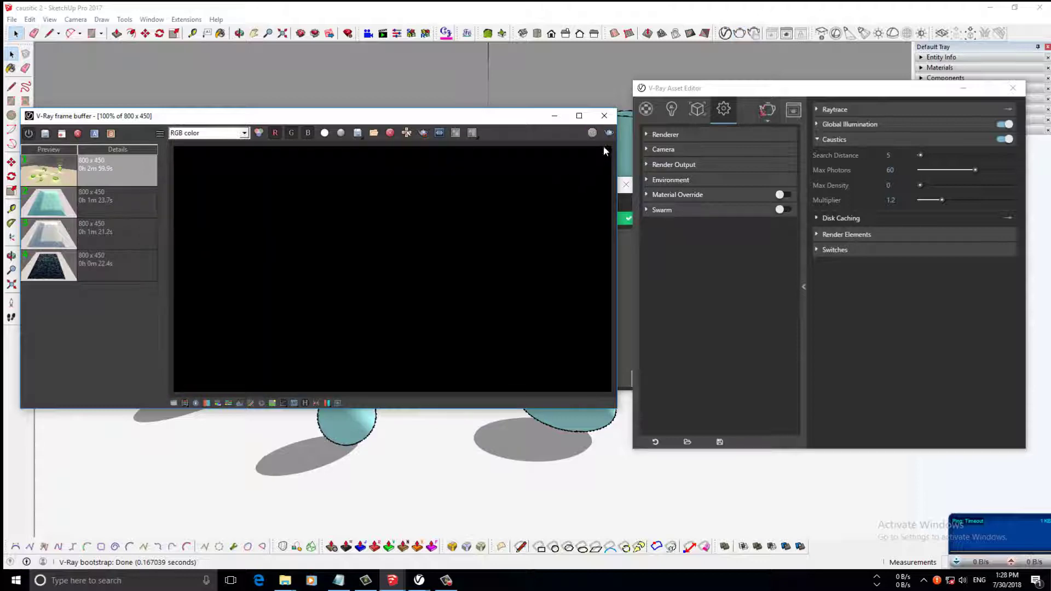
{"action": "left_click", "coordinate": [608, 133]}
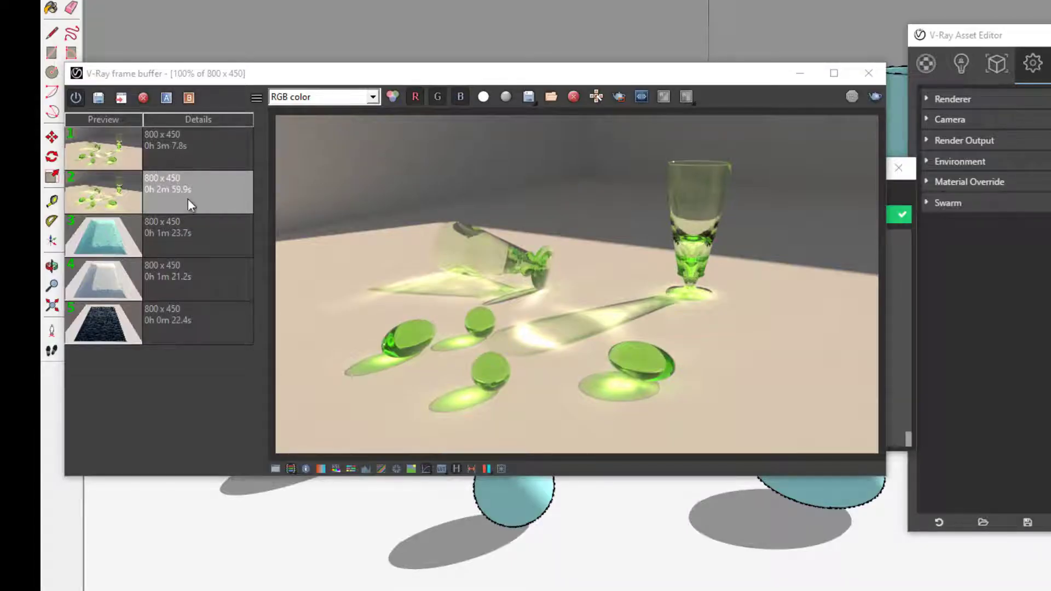
{"action": "left_click", "coordinate": [165, 99]}
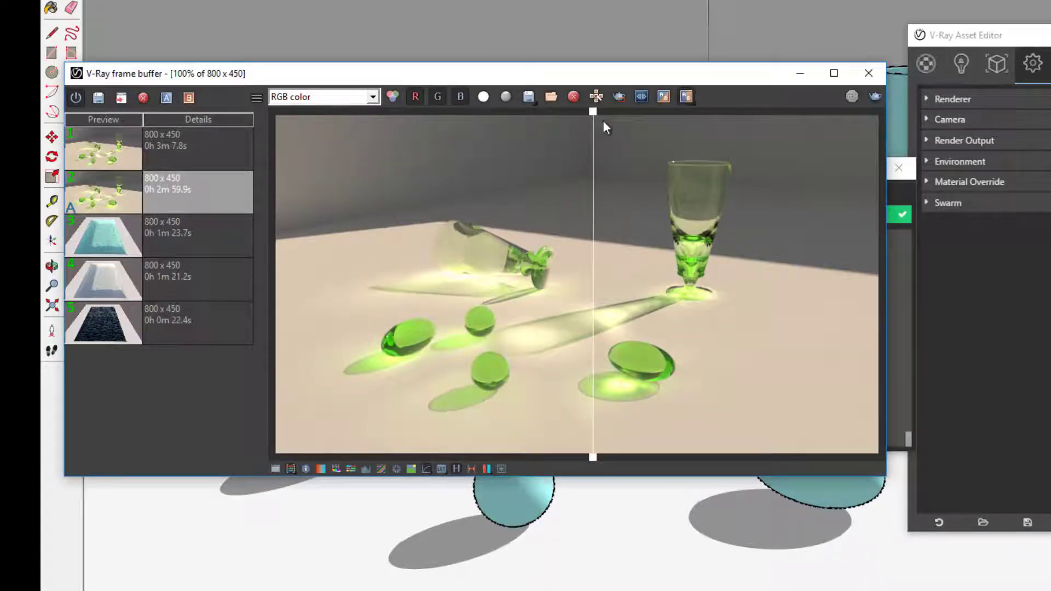
{"action": "mouse_move", "coordinate": [596, 119]}
{"action": "left_mouse_down"}
{"action": "mouse_move", "coordinate": [750, 155]}
{"action": "mouse_move", "coordinate": [338, 161]}
{"action": "mouse_move", "coordinate": [752, 225]}
{"action": "mouse_move", "coordinate": [533, 228]}
{"action": "mouse_move", "coordinate": [620, 241]}
{"action": "left_mouse_up"}
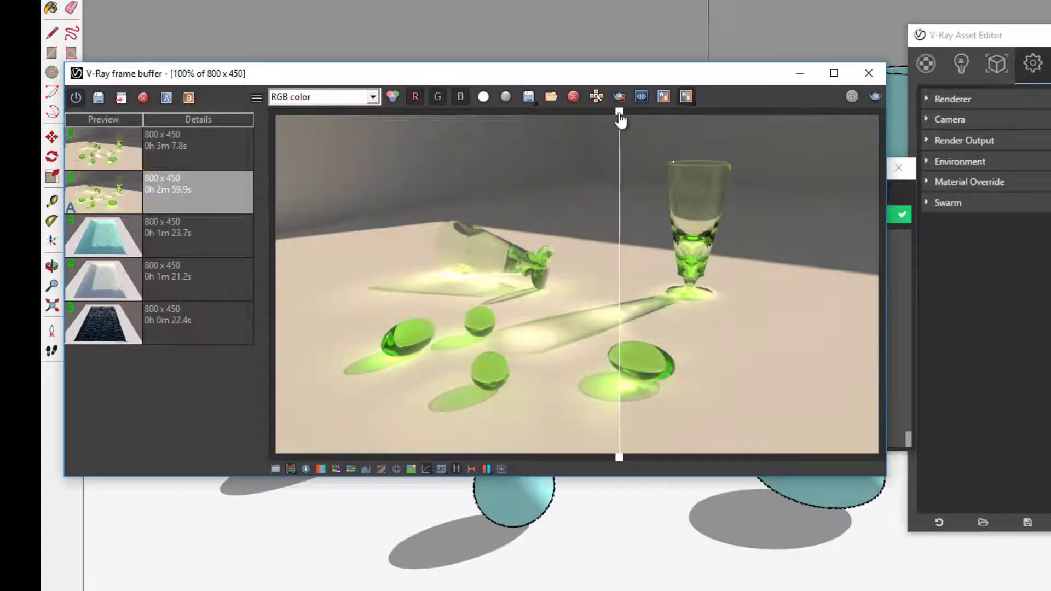
{"action": "mouse_move", "coordinate": [619, 130]}
{"action": "left_mouse_down"}
{"action": "mouse_move", "coordinate": [396, 130]}
{"action": "mouse_move", "coordinate": [321, 115]}
{"action": "mouse_move", "coordinate": [502, 153]}
{"action": "mouse_move", "coordinate": [760, 182]}
{"action": "mouse_move", "coordinate": [390, 190]}
{"action": "mouse_move", "coordinate": [589, 214]}
{"action": "left_mouse_up"}
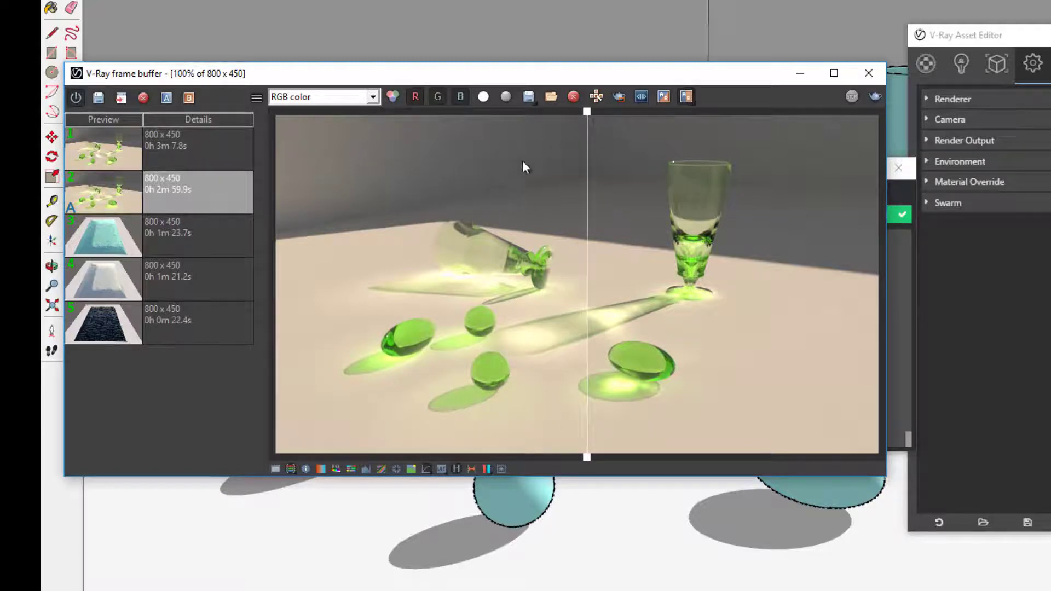
{"action": "left_click_drag", "start_coordinate": [589, 121], "coordinate": [352, 119]}
{"action": "mouse_move", "coordinate": [448, 145]}
{"action": "left_mouse_down"}
{"action": "mouse_move", "coordinate": [756, 176]}
{"action": "mouse_move", "coordinate": [566, 180]}
{"action": "left_mouse_up"}
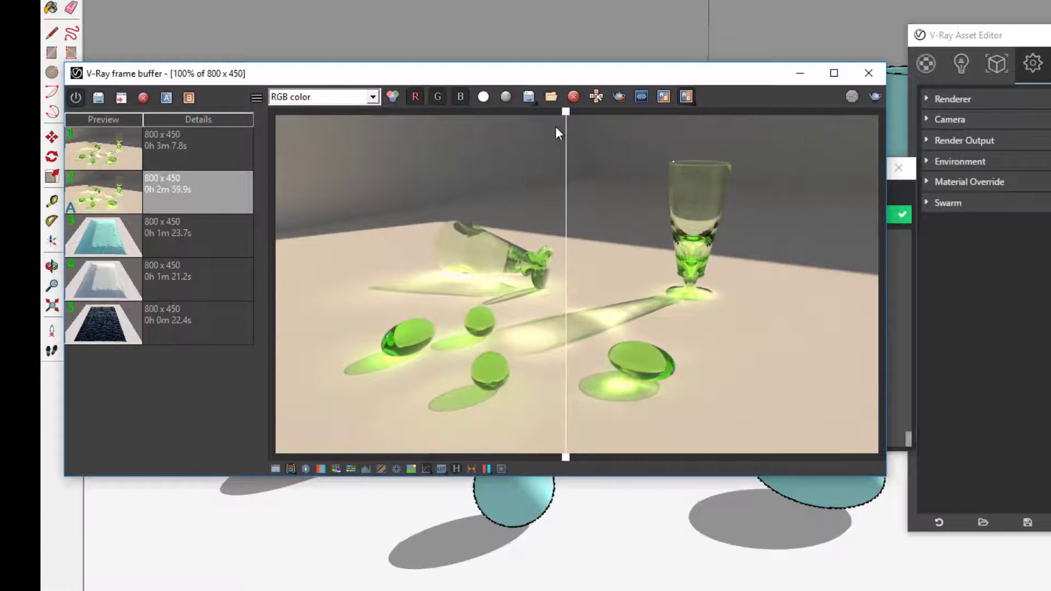
{"action": "left_click", "coordinate": [686, 97]}
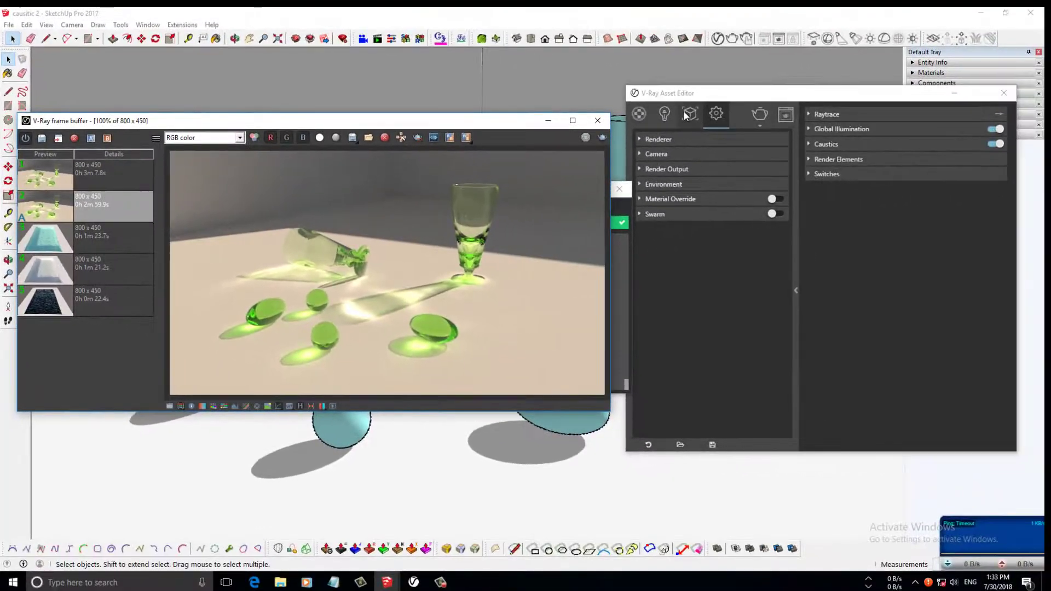
In the Lights tab, set SunLight Caustic Subdivisions to 10000 and Emit Radius to 200.
{"action": "left_click", "coordinate": [664, 114]}
{"action": "left_click", "coordinate": [885, 232]}
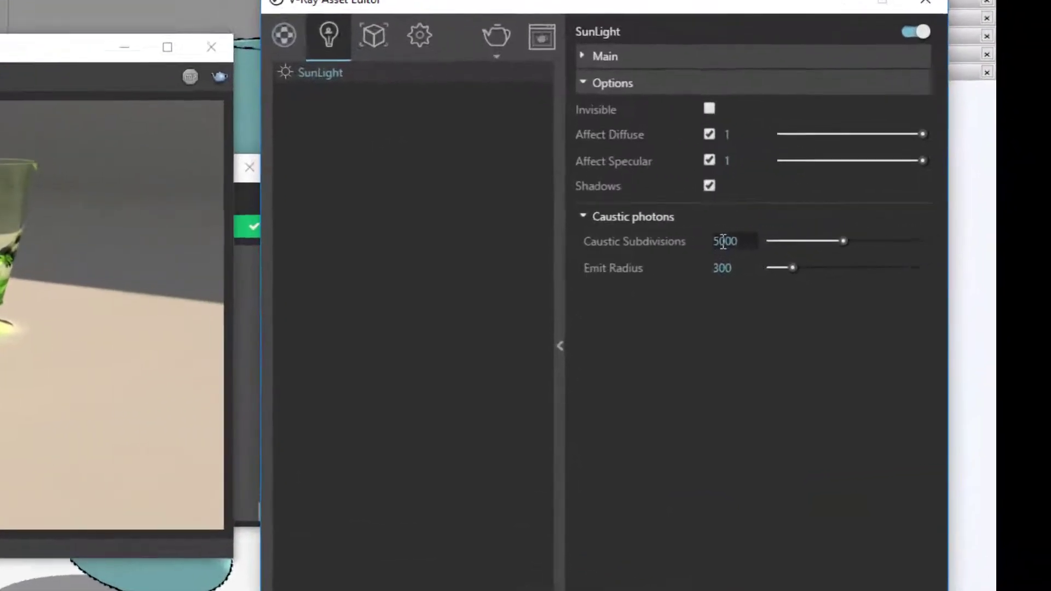
{"action": "left_click_drag", "start_coordinate": [723, 241], "coordinate": [691, 252]}
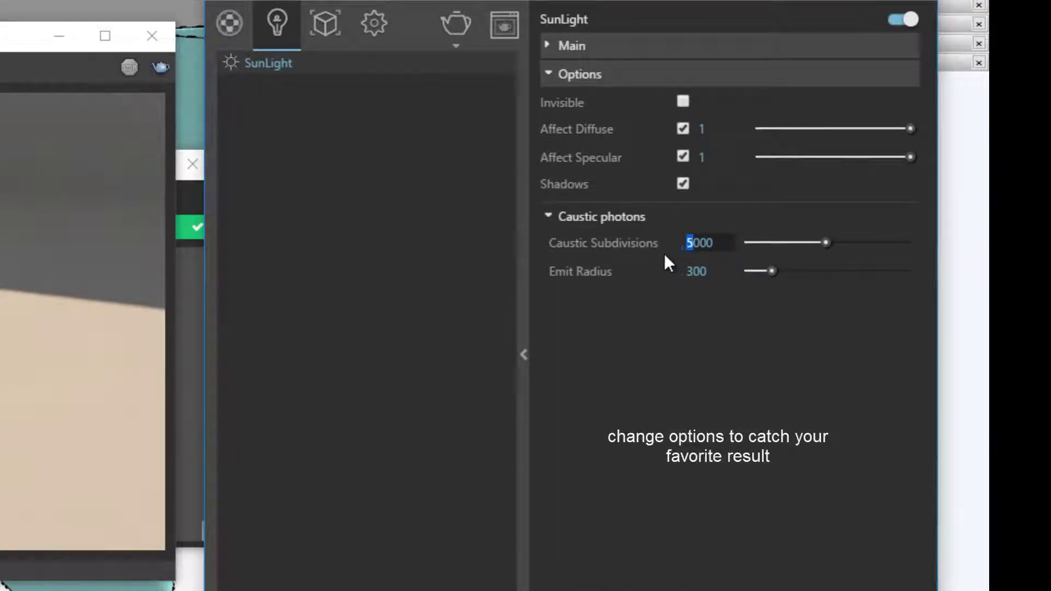
{"action": "type", "text": "10"}
{"action": "key", "text": "Return"}
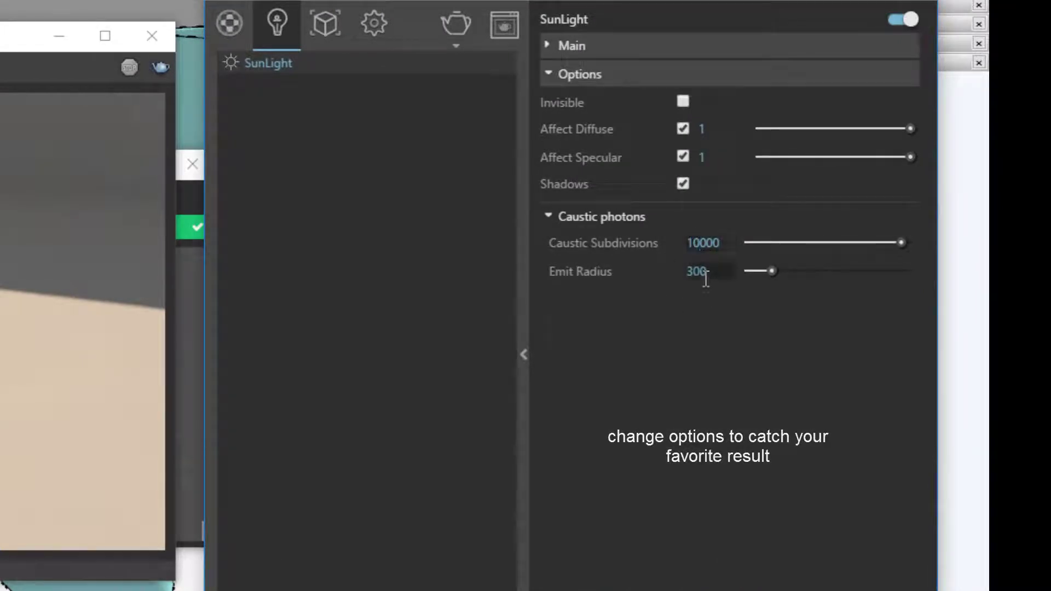
{"action": "left_click", "coordinate": [714, 273]}
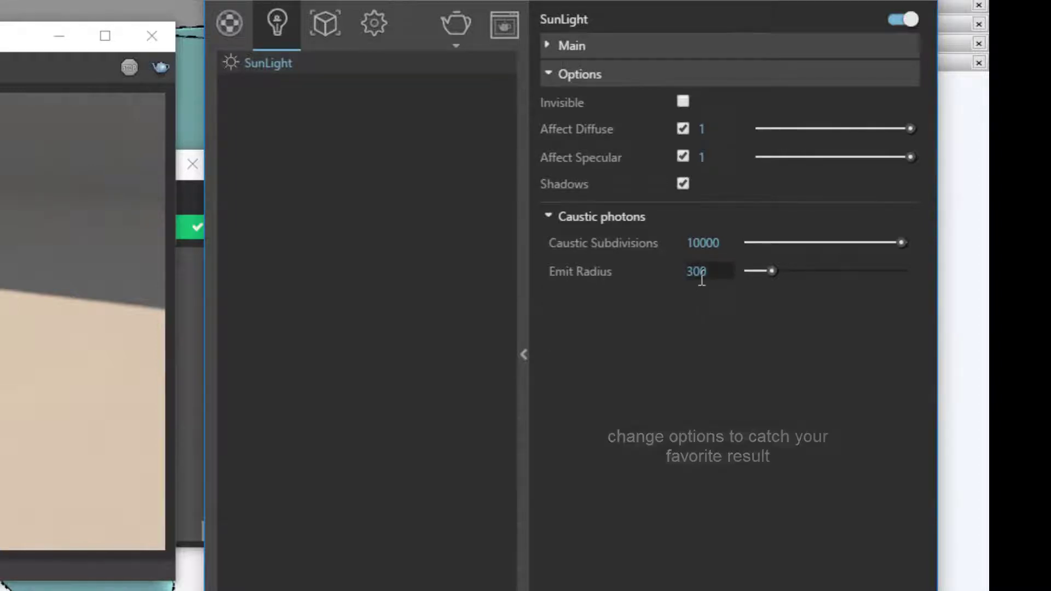
{"action": "left_click_drag", "start_coordinate": [705, 273], "coordinate": [681, 284]}
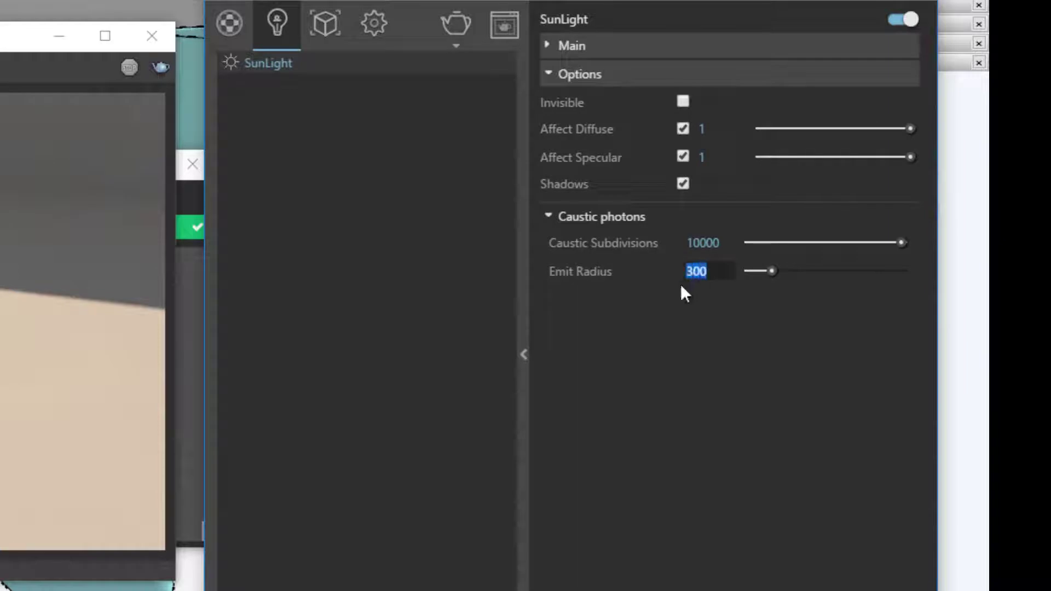
{"action": "type", "text": "20"}
{"action": "key", "text": "Return"}
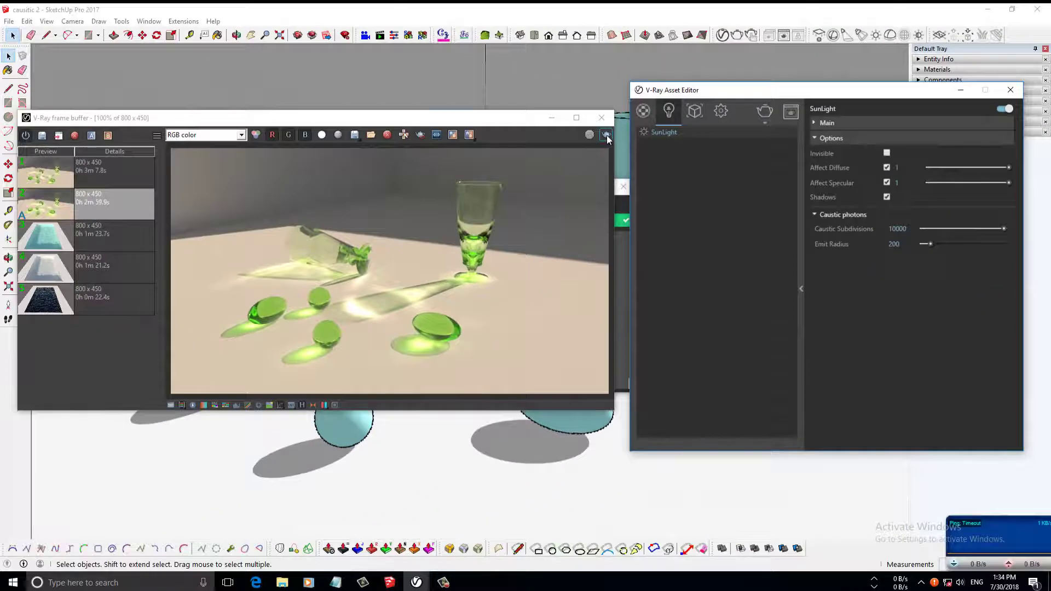
Render again, wipe-compare the newest render against the previous one, and save it to history.
{"action": "left_click", "coordinate": [606, 136]}
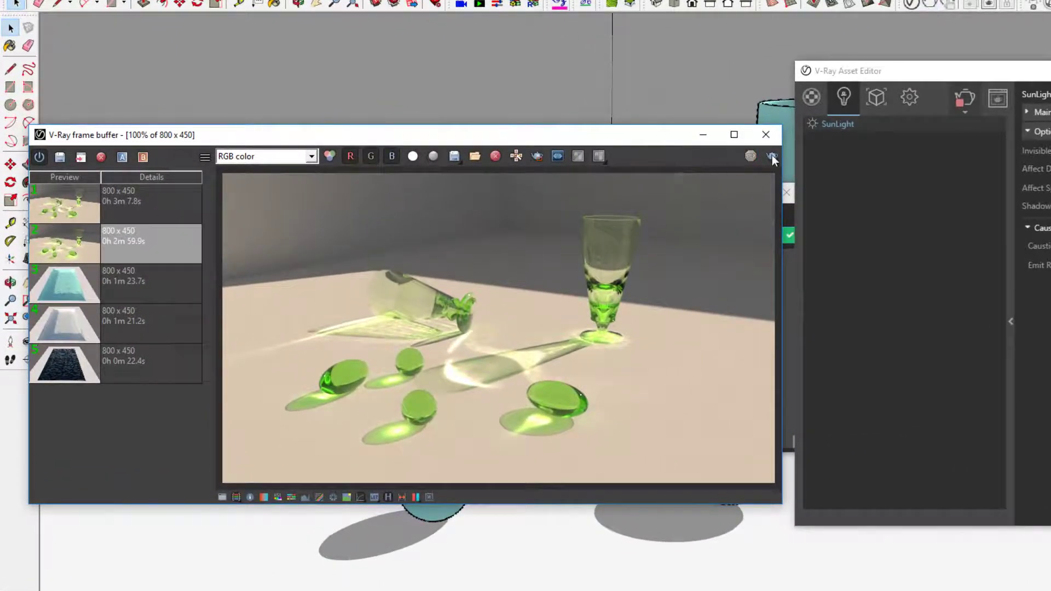
{"action": "left_click", "coordinate": [74, 203]}
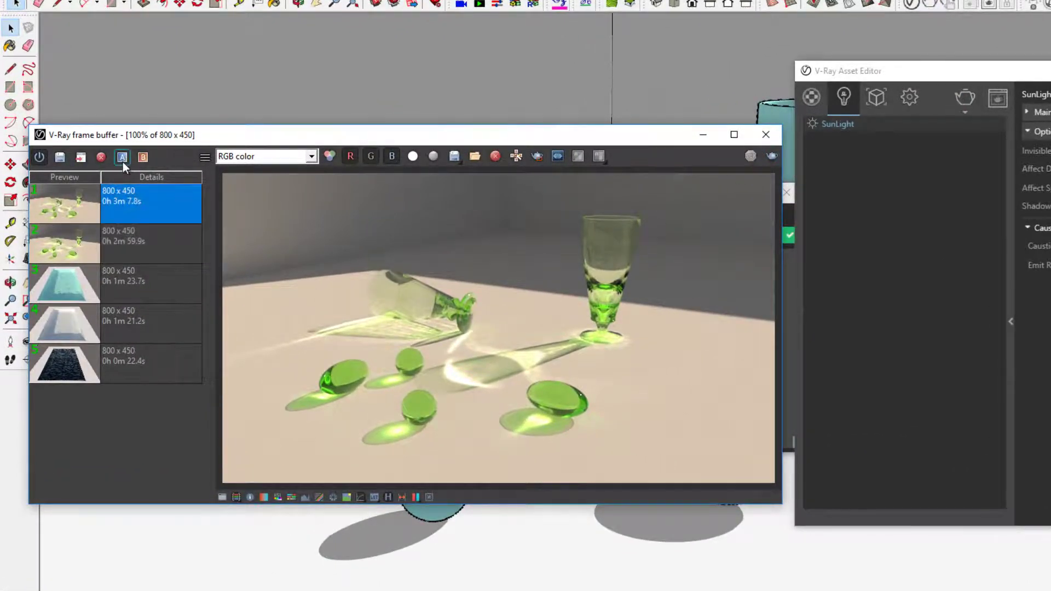
{"action": "left_click", "coordinate": [123, 161]}
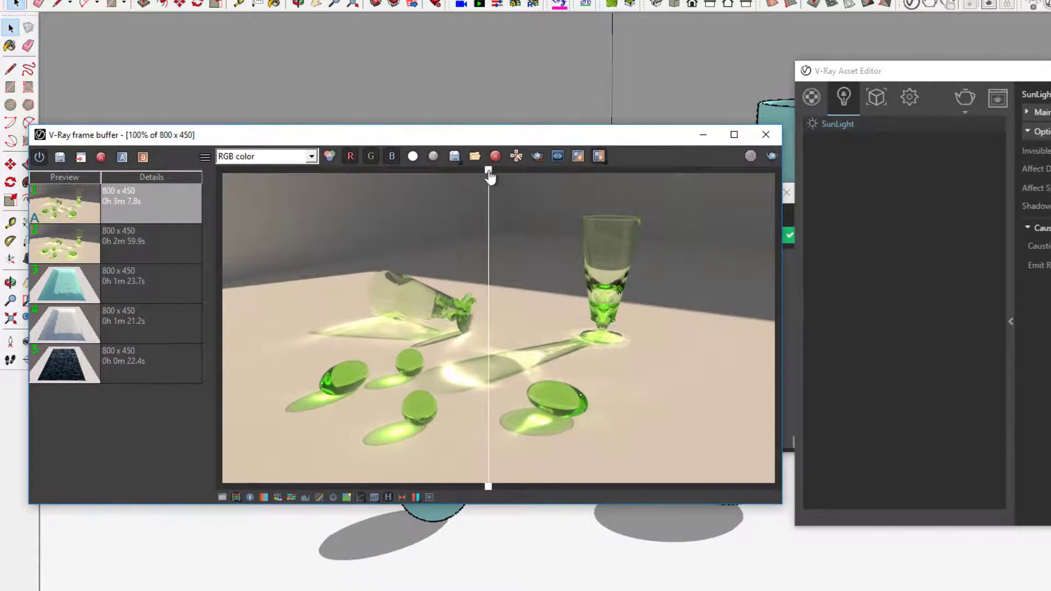
{"action": "mouse_move", "coordinate": [489, 174]}
{"action": "left_mouse_down"}
{"action": "mouse_move", "coordinate": [529, 232]}
{"action": "mouse_move", "coordinate": [275, 233]}
{"action": "mouse_move", "coordinate": [544, 248]}
{"action": "left_mouse_up"}
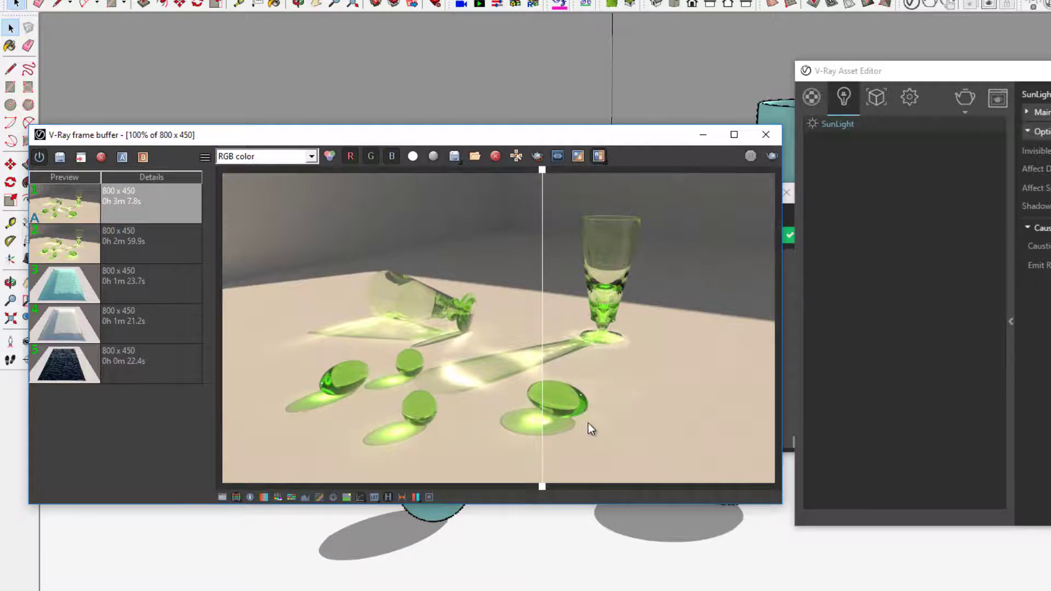
{"action": "mouse_move", "coordinate": [541, 171]}
{"action": "left_mouse_down"}
{"action": "mouse_move", "coordinate": [736, 218]}
{"action": "mouse_move", "coordinate": [608, 223]}
{"action": "left_mouse_up"}
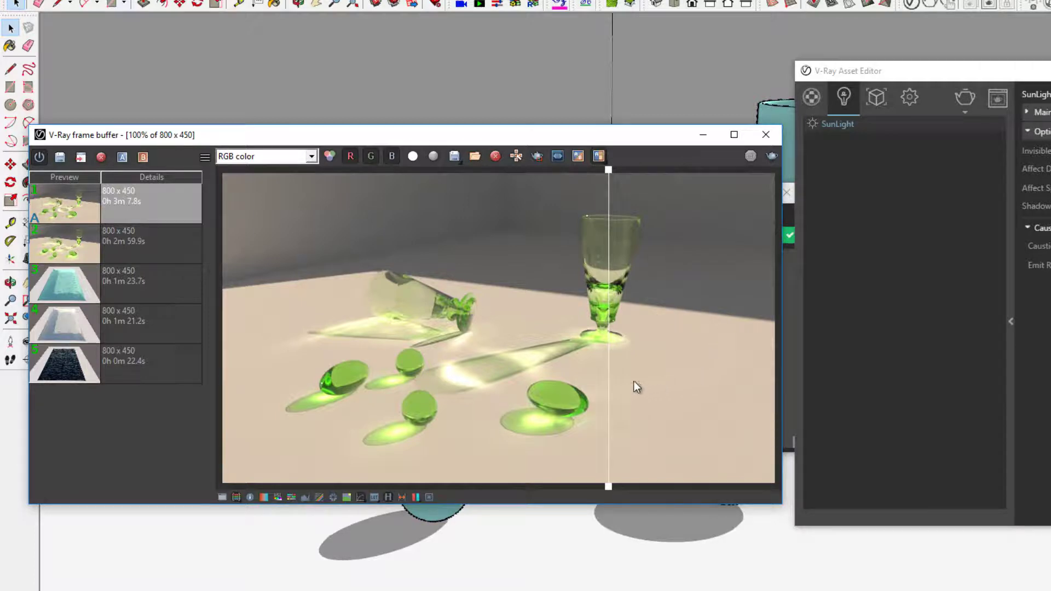
{"action": "mouse_move", "coordinate": [608, 170]}
{"action": "left_mouse_down"}
{"action": "mouse_move", "coordinate": [737, 195]}
{"action": "mouse_move", "coordinate": [270, 203]}
{"action": "mouse_move", "coordinate": [594, 247]}
{"action": "left_mouse_up"}
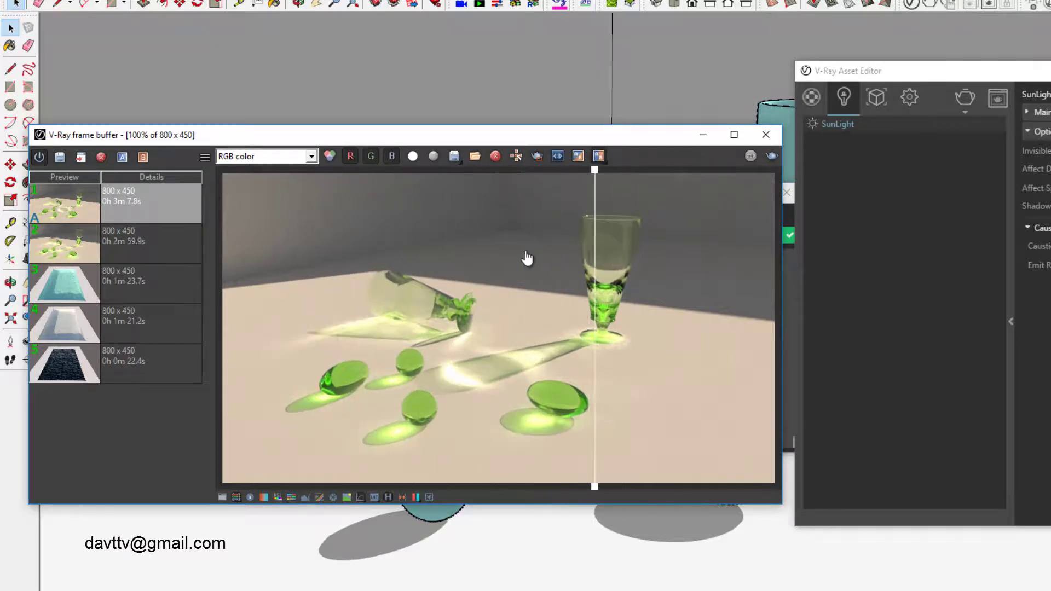
{"action": "mouse_move", "coordinate": [527, 258]}
{"action": "left_mouse_down"}
{"action": "mouse_move", "coordinate": [288, 263]}
{"action": "mouse_move", "coordinate": [496, 297]}
{"action": "left_mouse_up"}
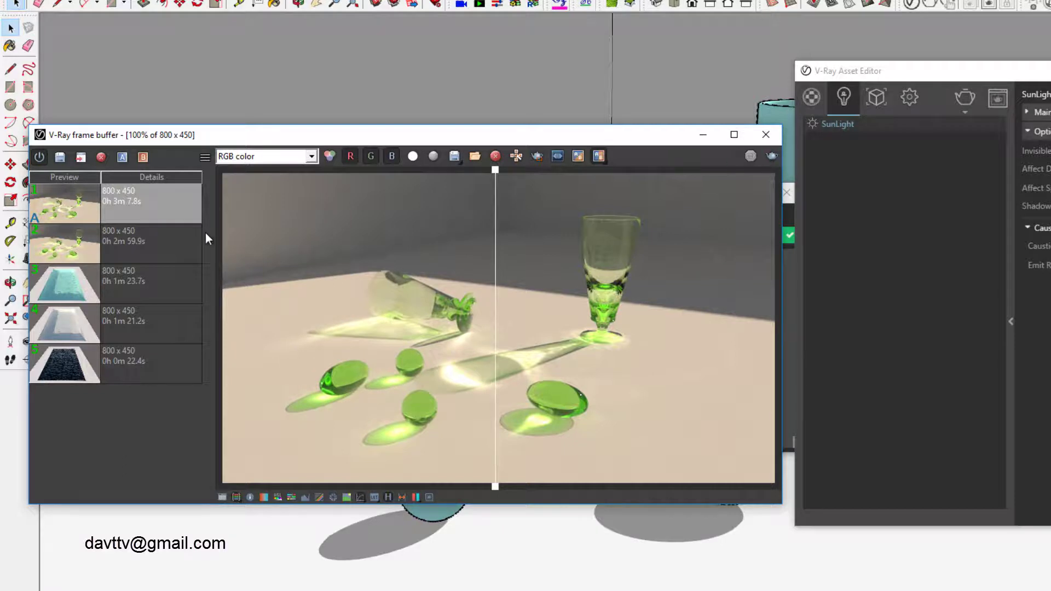
{"action": "left_click", "coordinate": [60, 158]}
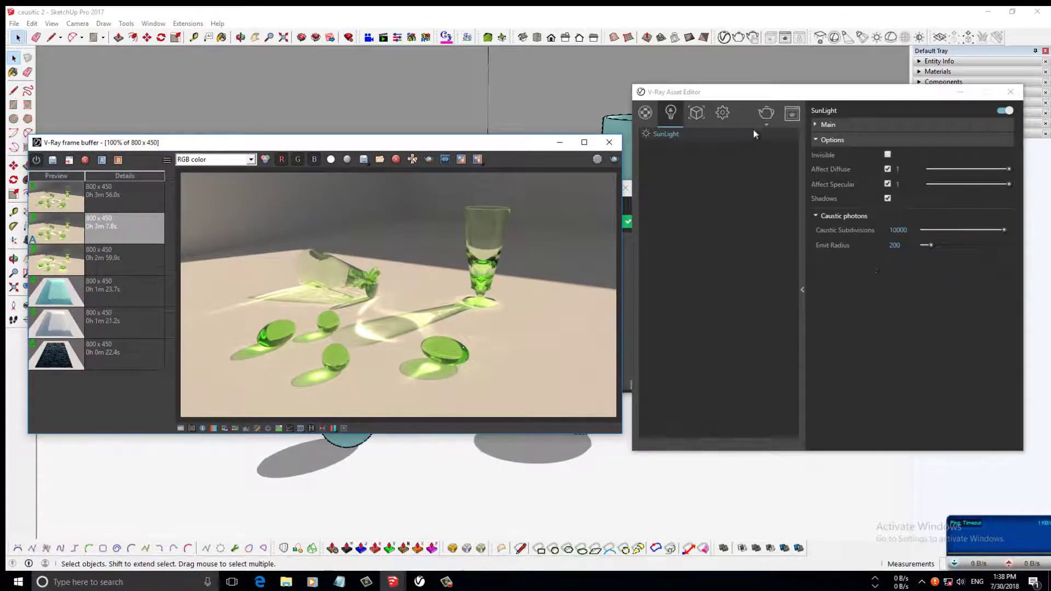
In Settings > Caustics, change Multiplier from 1.5 to 2 and render the scene again.
{"action": "left_click", "coordinate": [722, 112]}
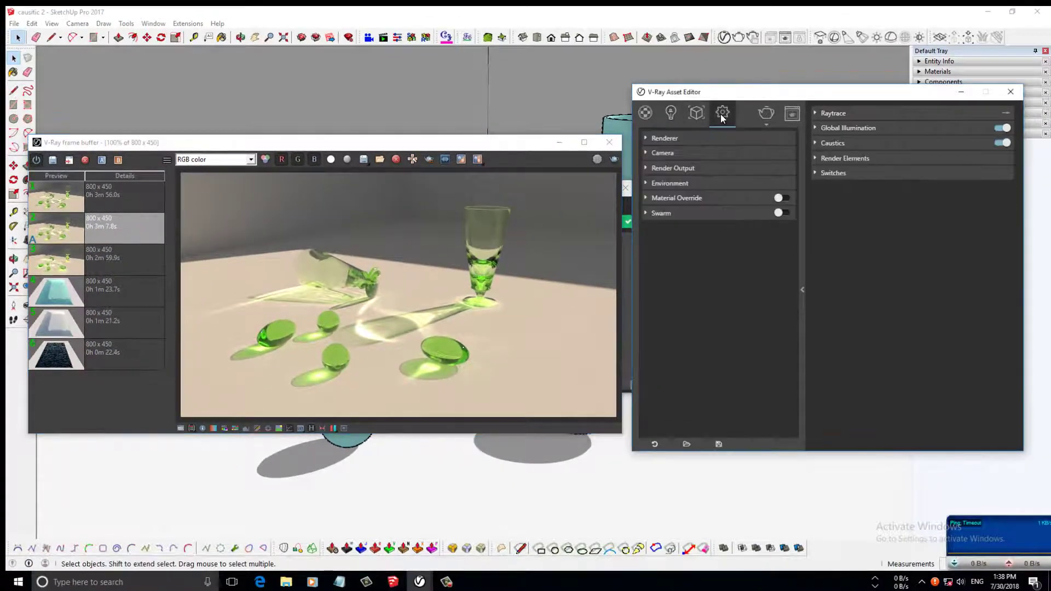
{"action": "left_click", "coordinate": [840, 144]}
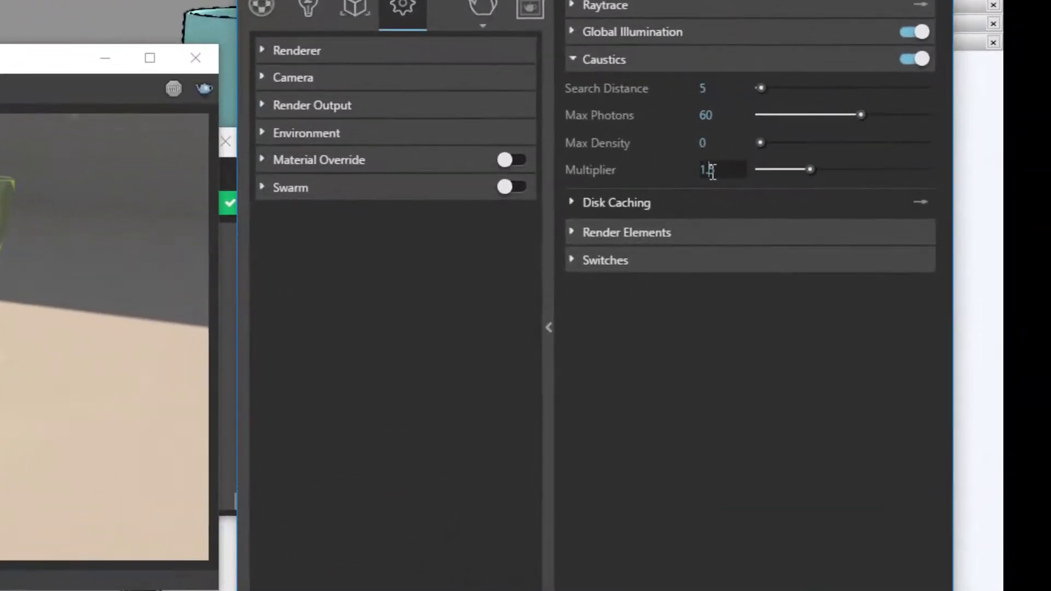
{"action": "double_click", "coordinate": [712, 170]}
{"action": "left_click", "coordinate": [720, 171]}
{"action": "type", "text": "2"}
{"action": "key", "text": "Return"}
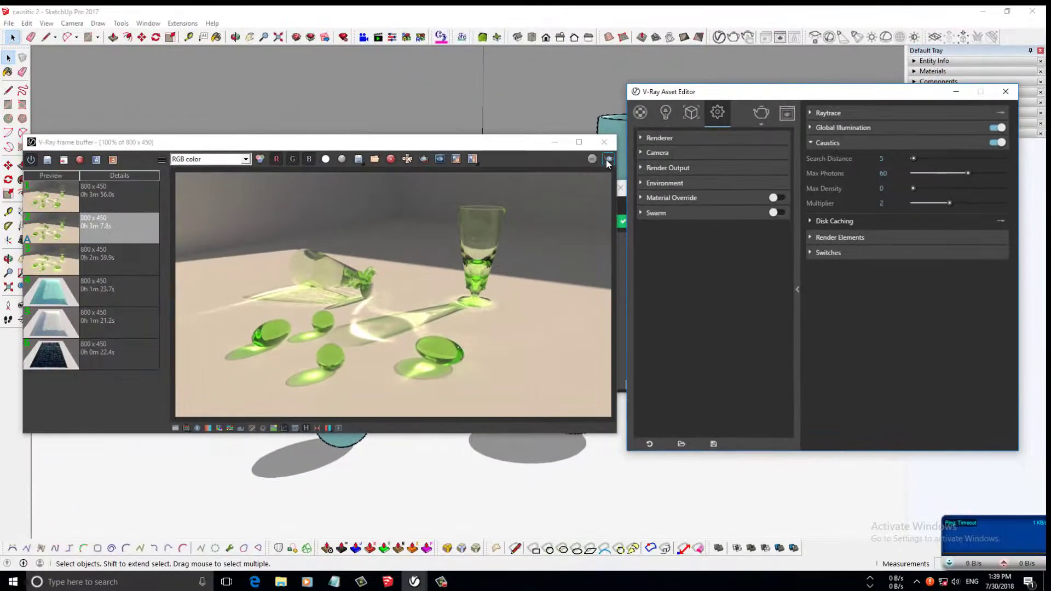
{"action": "left_click", "coordinate": [608, 159]}
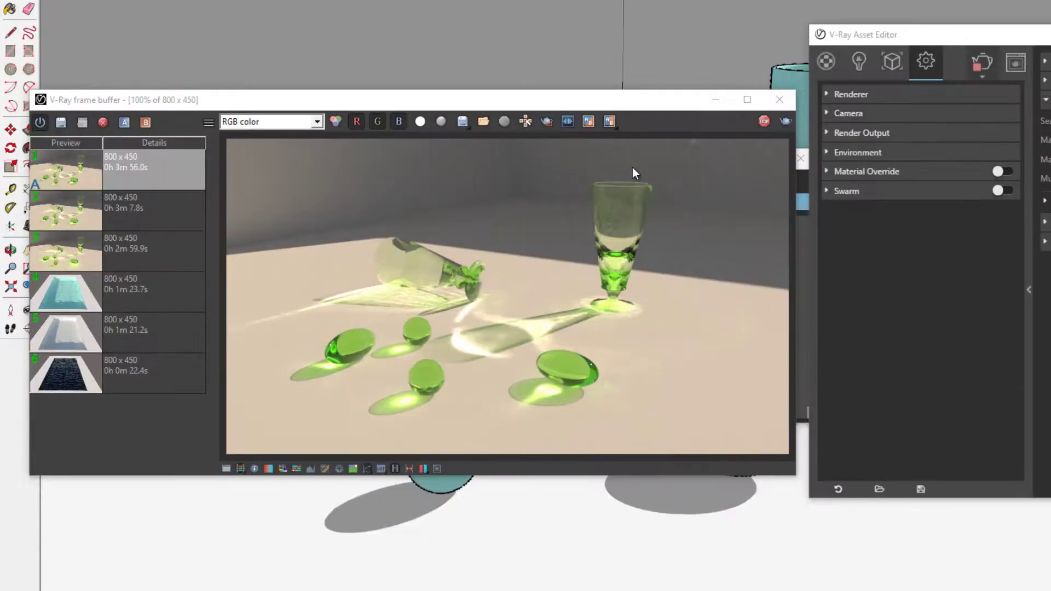
Stop the Multiplier 2 render and A/B-compare it against the saved 3m 56.0s history render.
{"action": "left_click", "coordinate": [761, 124]}
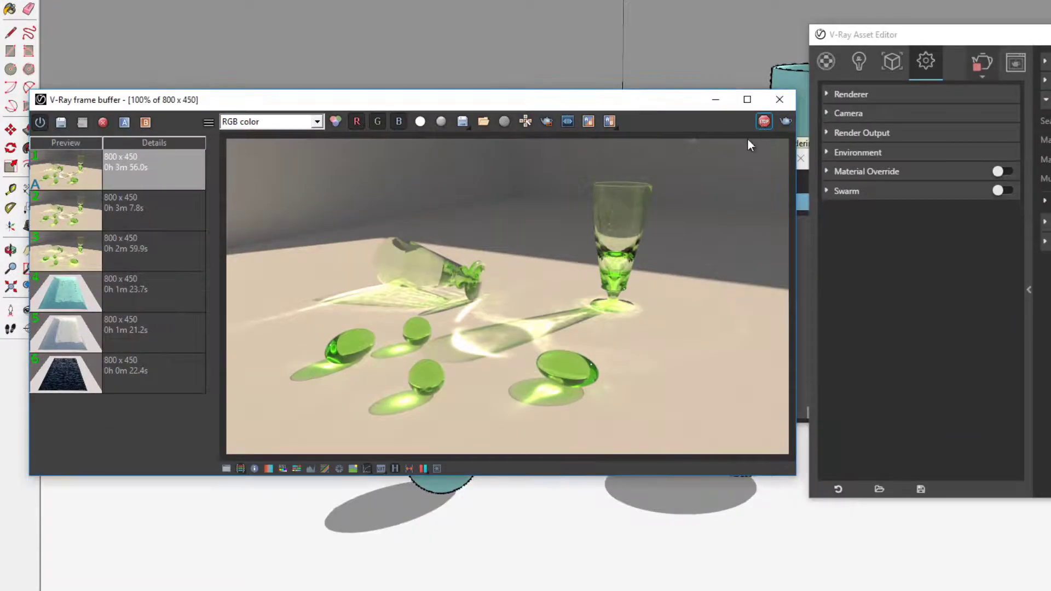
{"action": "left_click", "coordinate": [60, 168]}
{"action": "left_click", "coordinate": [124, 122]}
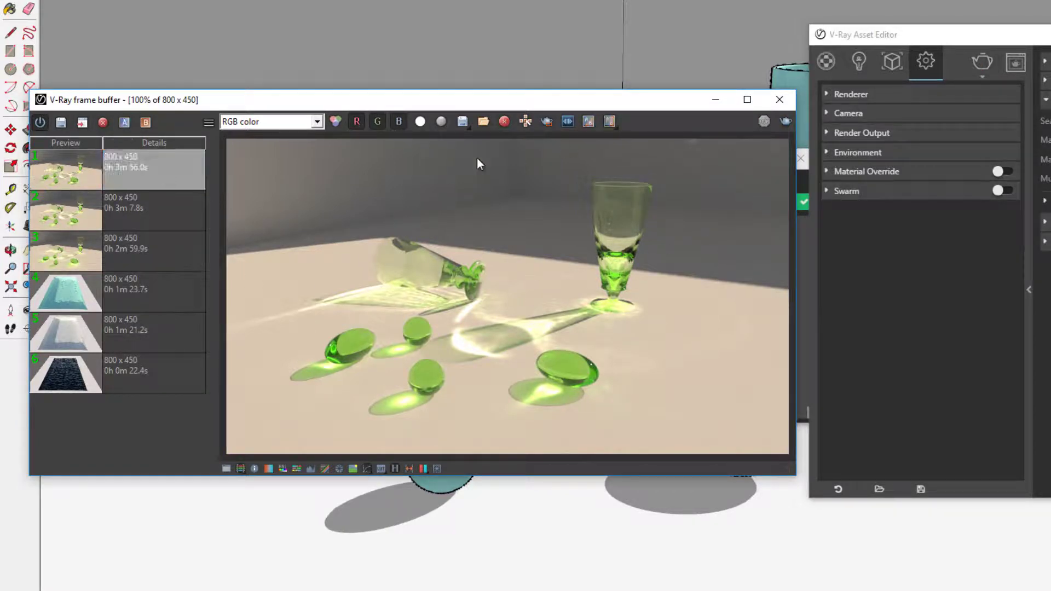
{"action": "left_click", "coordinate": [123, 127]}
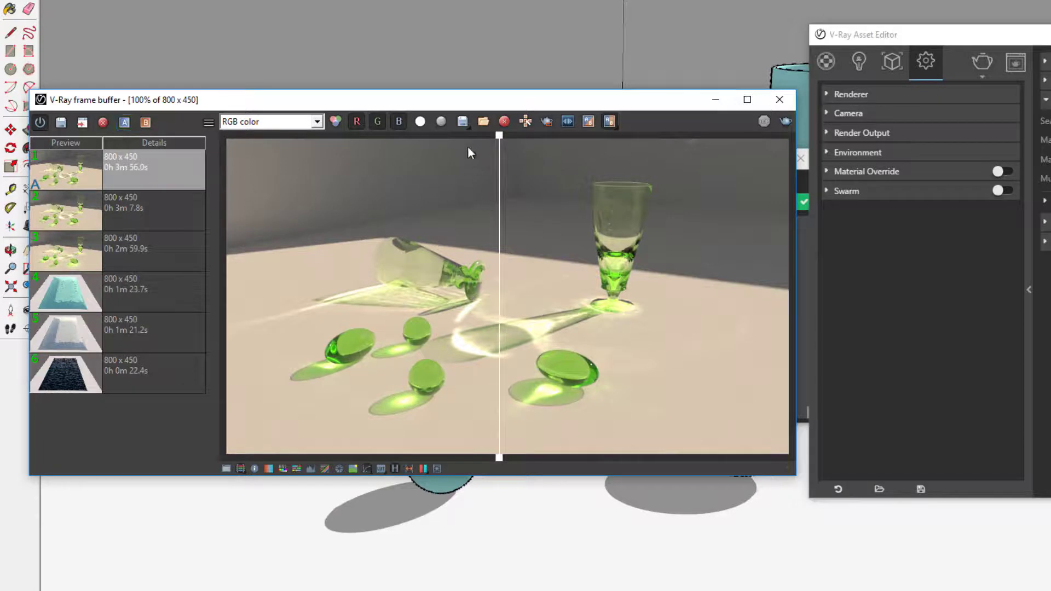
{"action": "left_click_drag", "start_coordinate": [497, 140], "coordinate": [745, 182]}
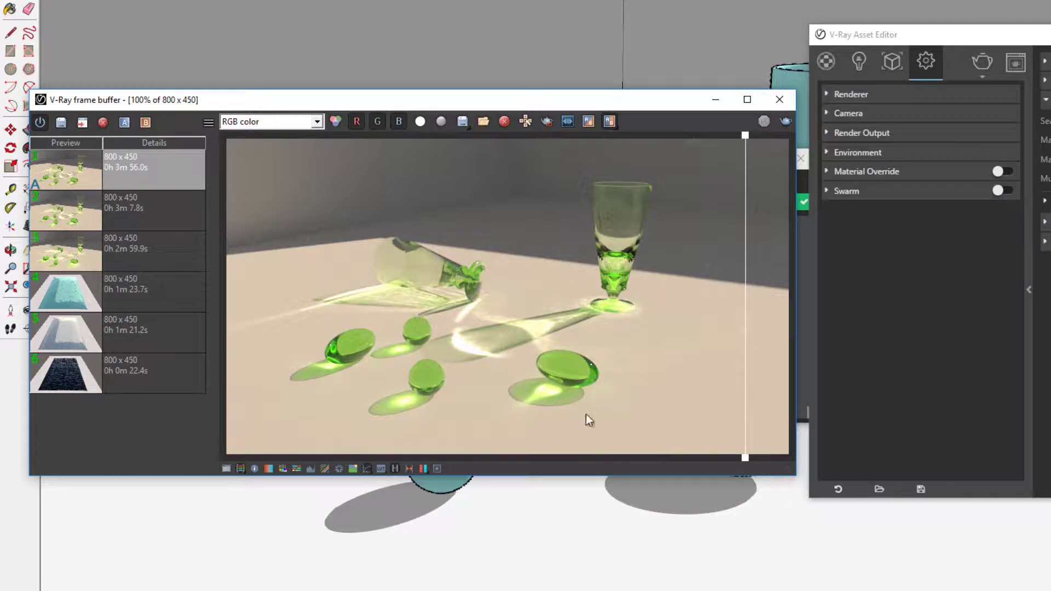
{"action": "mouse_move", "coordinate": [745, 171]}
{"action": "left_mouse_down"}
{"action": "mouse_move", "coordinate": [444, 197]}
{"action": "mouse_move", "coordinate": [556, 206]}
{"action": "mouse_move", "coordinate": [511, 219]}
{"action": "left_mouse_up"}
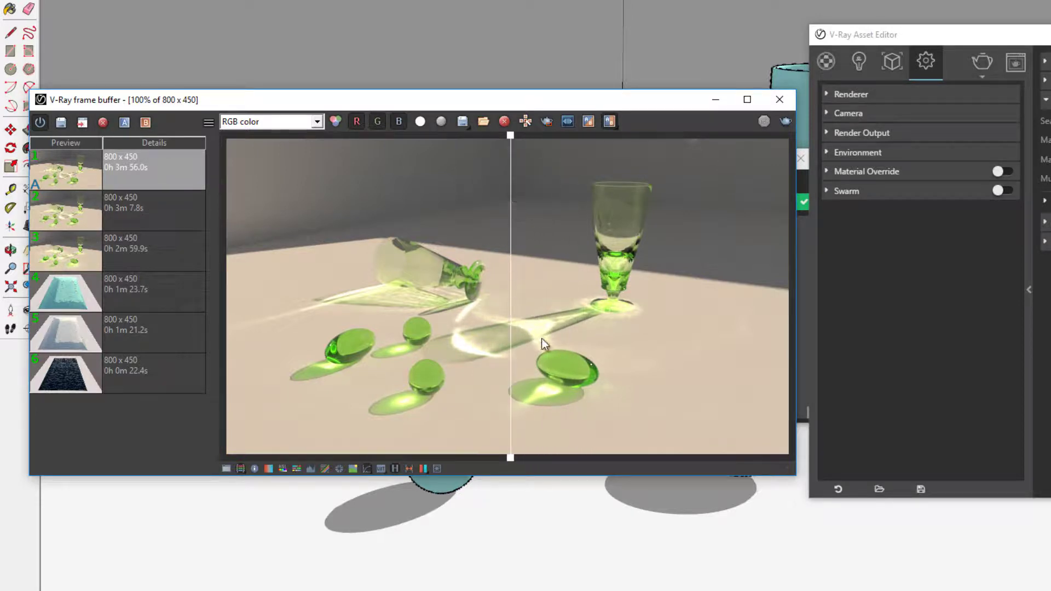
{"action": "mouse_move", "coordinate": [511, 148]}
{"action": "left_mouse_down"}
{"action": "mouse_move", "coordinate": [336, 164]}
{"action": "mouse_move", "coordinate": [309, 141]}
{"action": "mouse_move", "coordinate": [247, 144]}
{"action": "mouse_move", "coordinate": [405, 183]}
{"action": "mouse_move", "coordinate": [694, 199]}
{"action": "mouse_move", "coordinate": [342, 206]}
{"action": "mouse_move", "coordinate": [751, 251]}
{"action": "mouse_move", "coordinate": [512, 246]}
{"action": "left_mouse_up"}
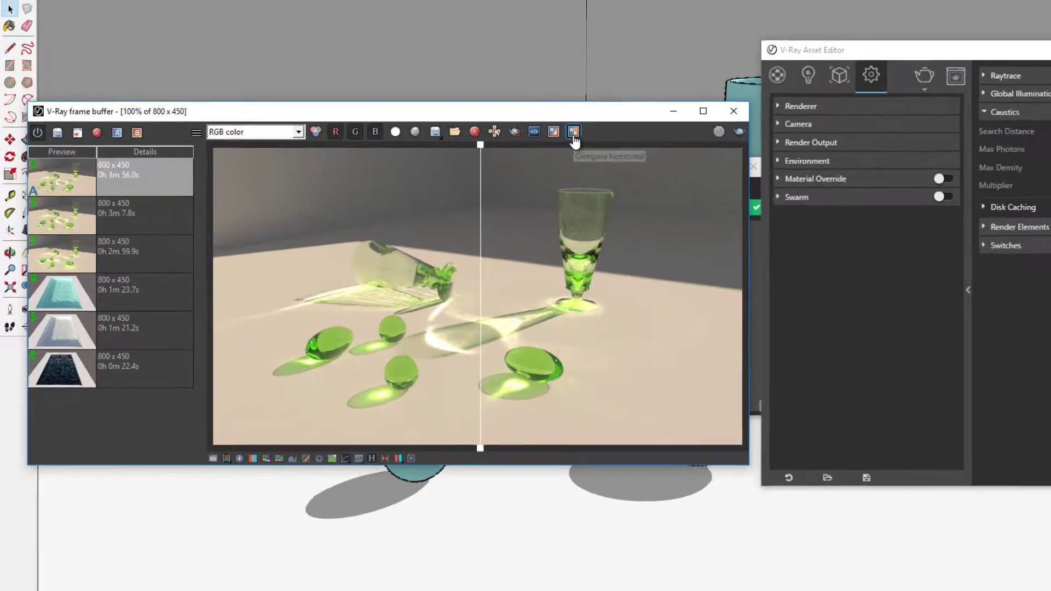
Turn off A/B compare, set Caustics Multiplier to 1.2, save the render to history, and re-render.
{"action": "left_click", "coordinate": [567, 121]}
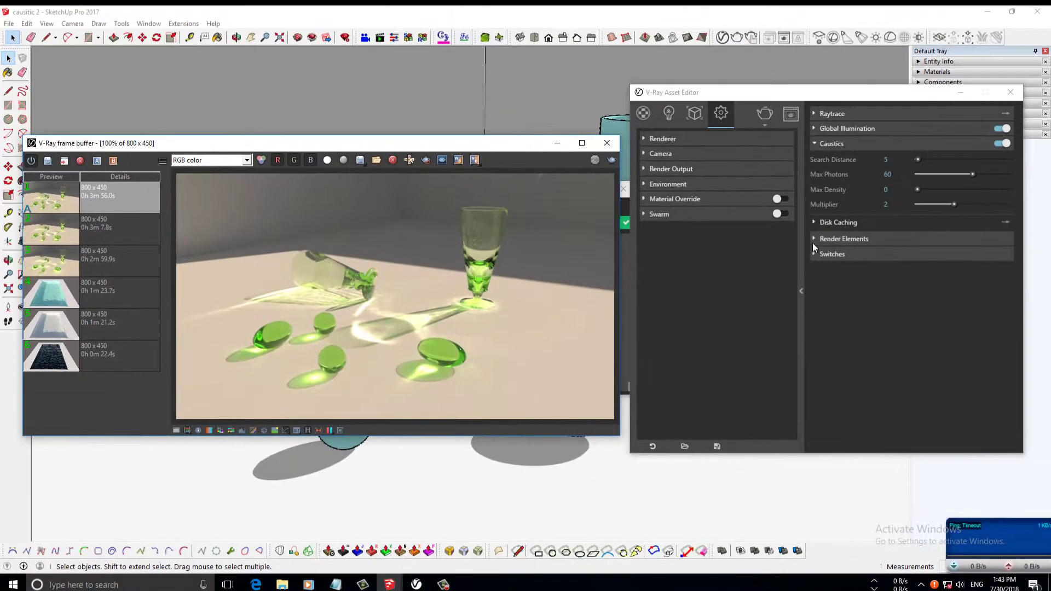
{"action": "double_click", "coordinate": [885, 204]}
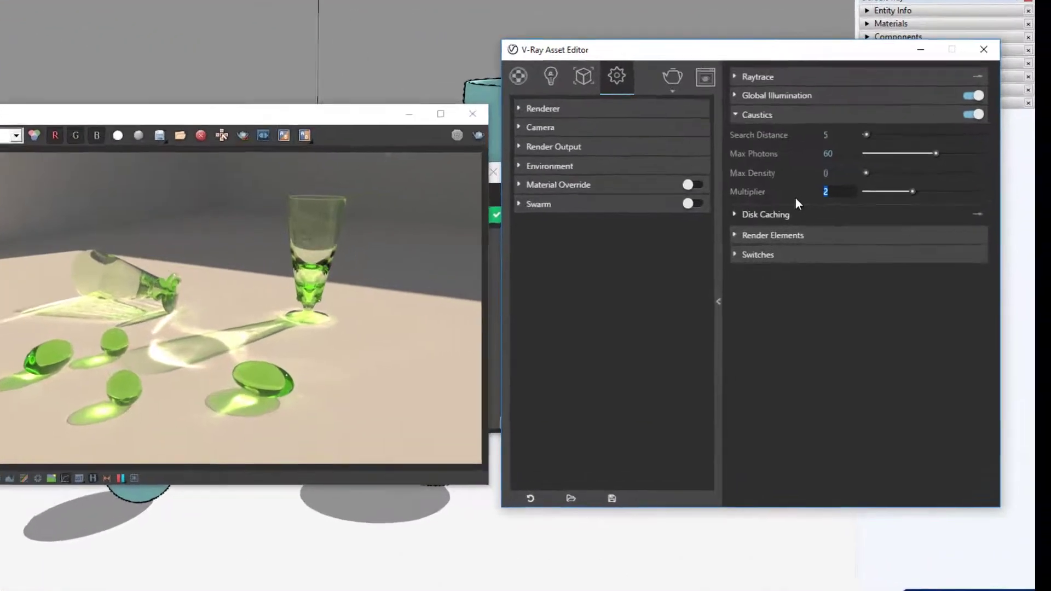
{"action": "type", "text": "1."}
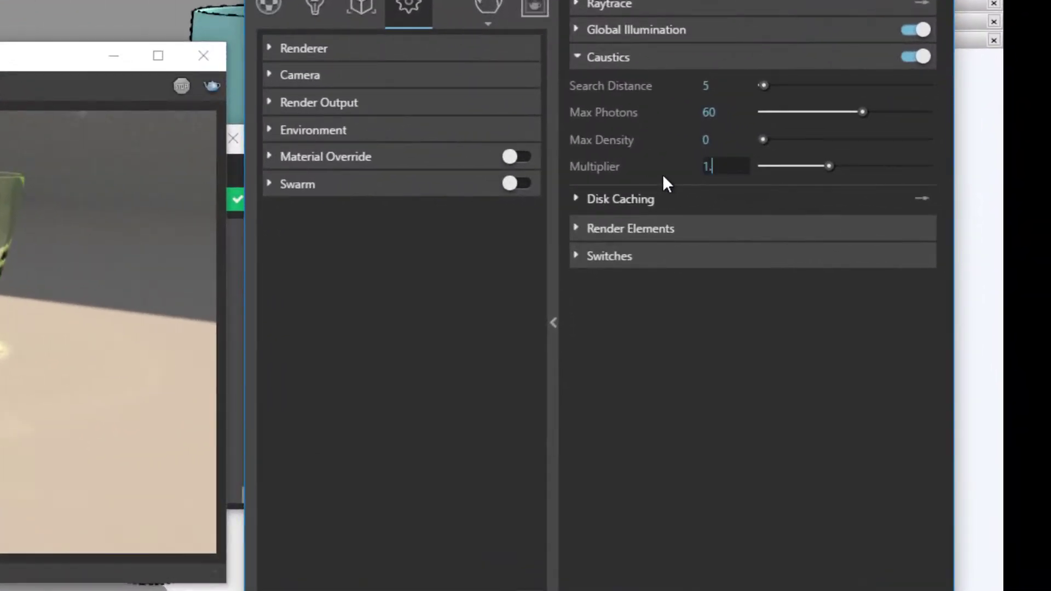
{"action": "type", "text": "2"}
{"action": "key", "text": "Return"}
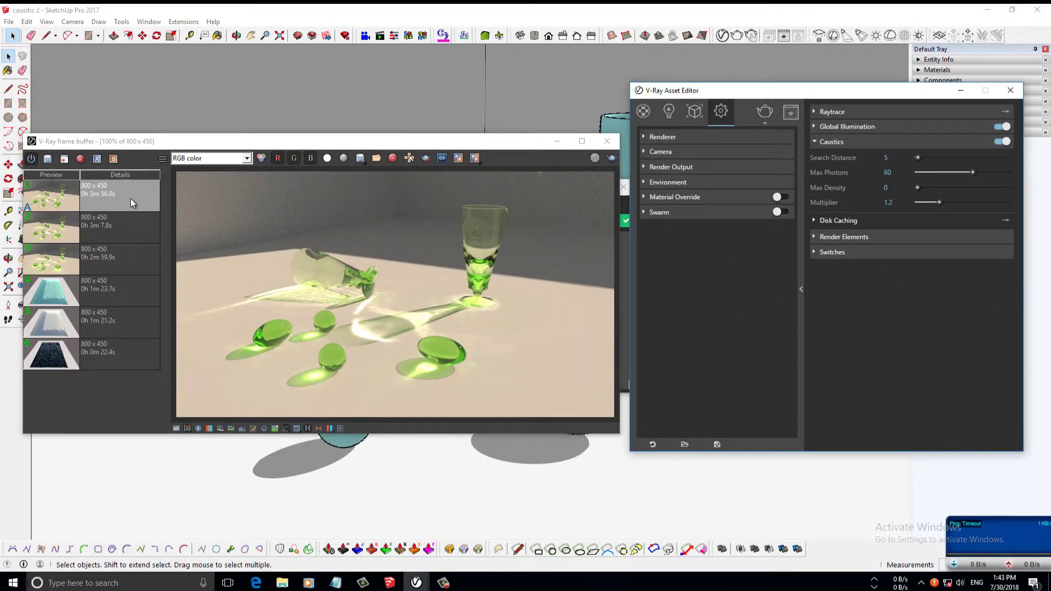
{"action": "left_click", "coordinate": [48, 158]}
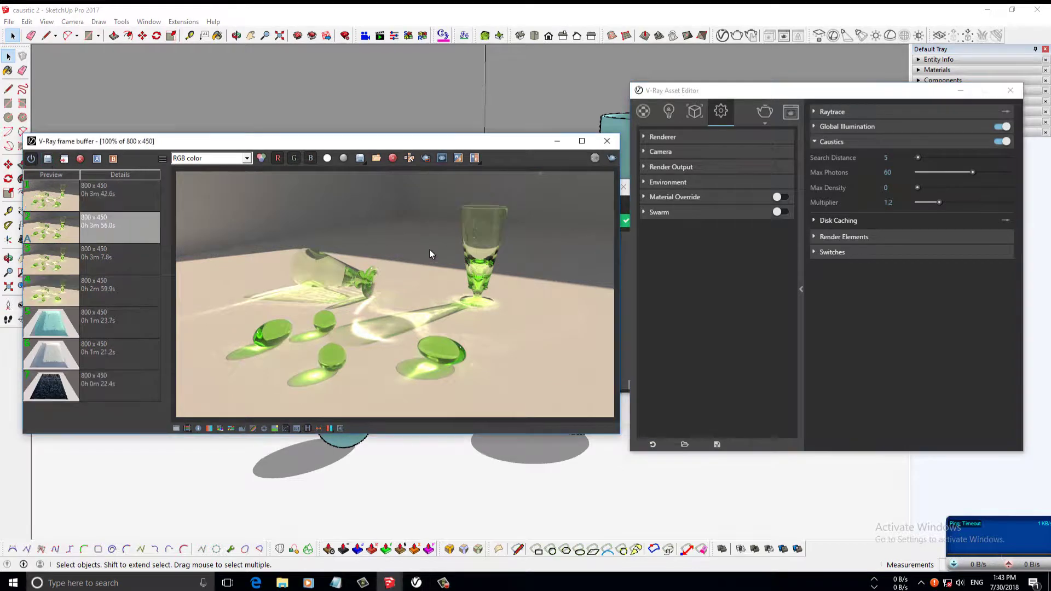
{"action": "left_click", "coordinate": [610, 163]}
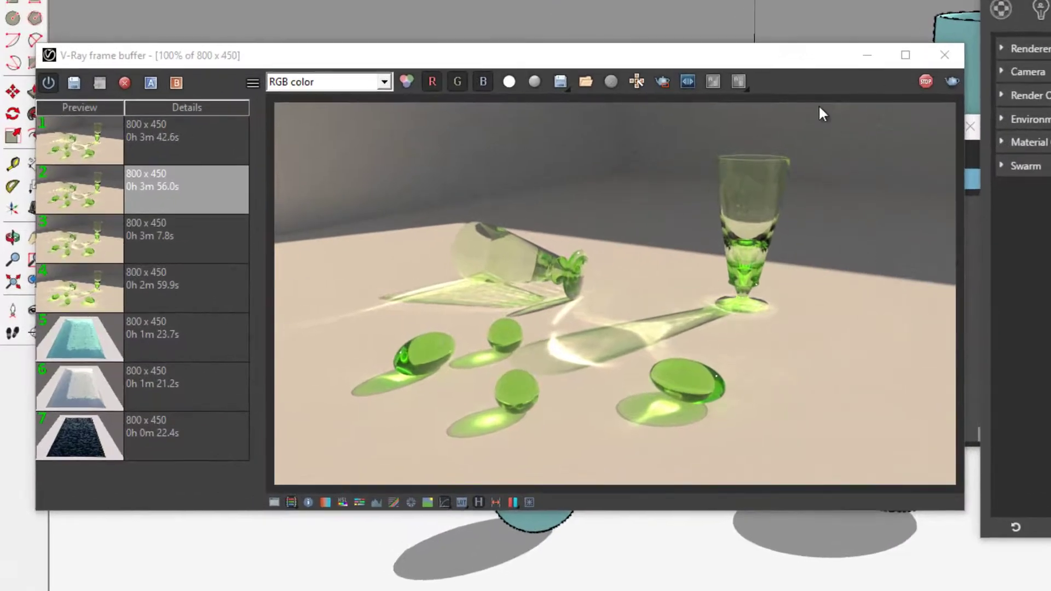
Rearrange the frame buffer and progress windows to check the render's progress.
{"action": "mouse_move", "coordinate": [812, 64]}
{"action": "left_mouse_down"}
{"action": "mouse_move", "coordinate": [843, 257]}
{"action": "mouse_move", "coordinate": [812, 209]}
{"action": "mouse_move", "coordinate": [830, 213]}
{"action": "left_mouse_up"}
{"action": "mouse_move", "coordinate": [835, 129]}
{"action": "left_mouse_down"}
{"action": "mouse_move", "coordinate": [866, 69]}
{"action": "mouse_move", "coordinate": [963, 6]}
{"action": "left_mouse_up"}
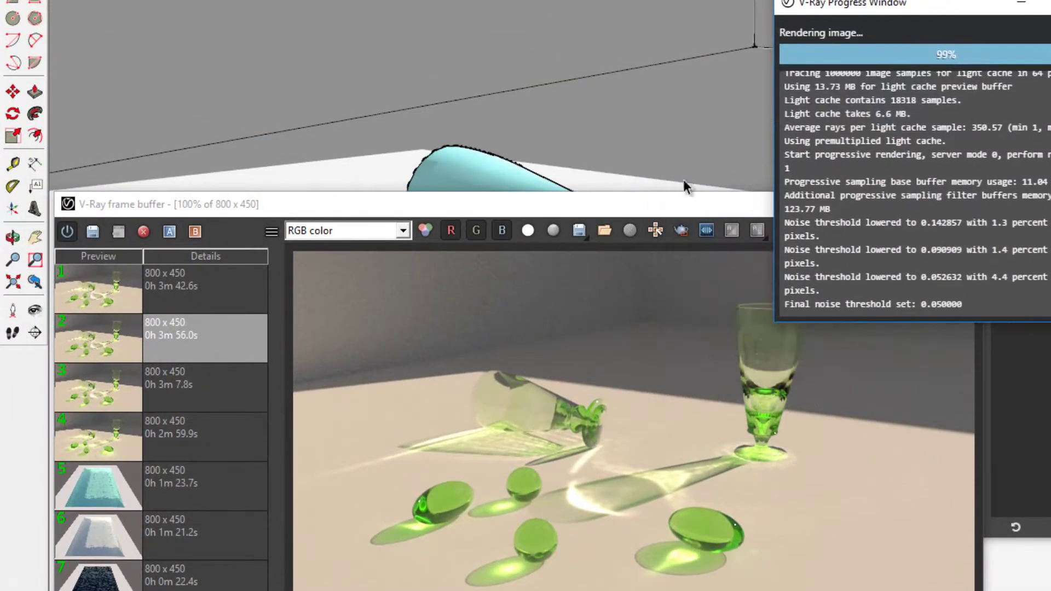
{"action": "mouse_move", "coordinate": [670, 204]}
{"action": "left_mouse_down"}
{"action": "mouse_move", "coordinate": [714, 155]}
{"action": "mouse_move", "coordinate": [709, 132]}
{"action": "left_mouse_up"}
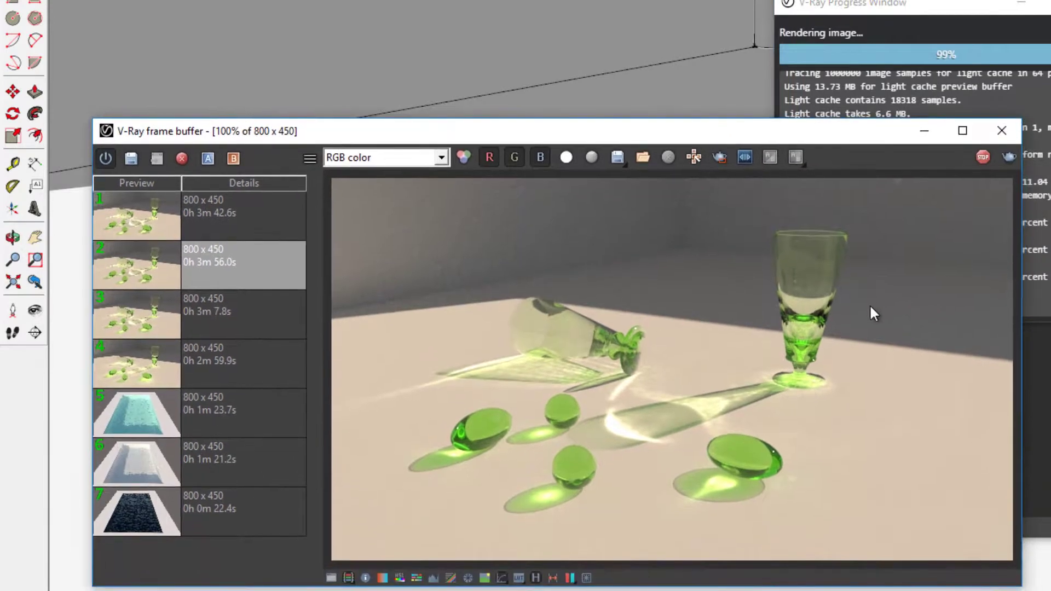
Stop the Multiplier 1.2 render, A/B-compare it with the 3m 42.6s render, then turn compare off.
{"action": "left_click", "coordinate": [983, 157]}
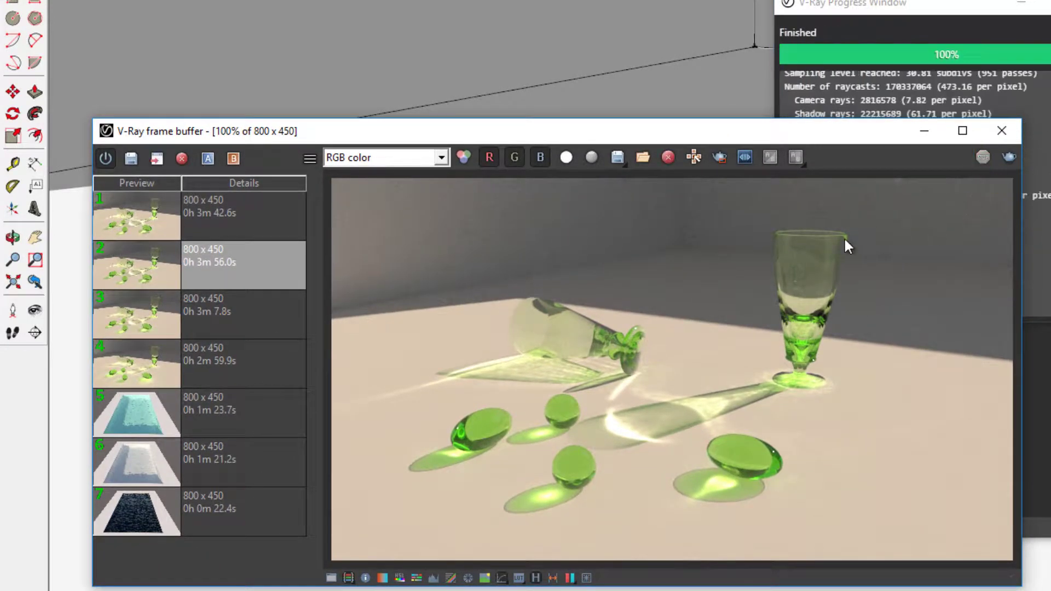
{"action": "left_click", "coordinate": [136, 216]}
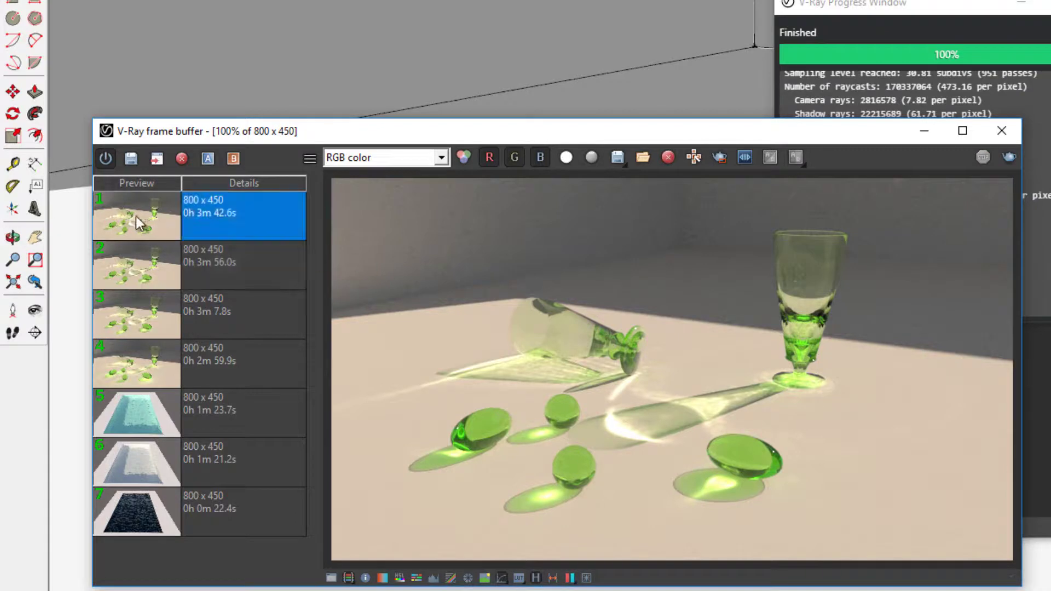
{"action": "left_click", "coordinate": [206, 160]}
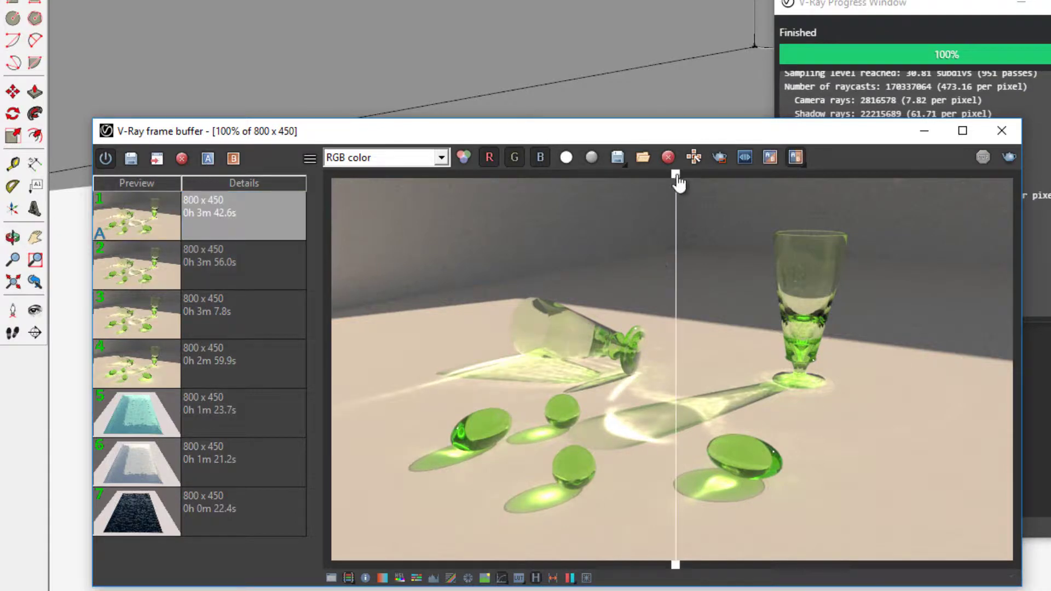
{"action": "mouse_move", "coordinate": [678, 184]}
{"action": "left_mouse_down"}
{"action": "mouse_move", "coordinate": [570, 192]}
{"action": "mouse_move", "coordinate": [446, 183]}
{"action": "mouse_move", "coordinate": [464, 206]}
{"action": "mouse_move", "coordinate": [743, 248]}
{"action": "mouse_move", "coordinate": [911, 248]}
{"action": "mouse_move", "coordinate": [711, 272]}
{"action": "mouse_move", "coordinate": [419, 271]}
{"action": "mouse_move", "coordinate": [876, 321]}
{"action": "mouse_move", "coordinate": [625, 316]}
{"action": "mouse_move", "coordinate": [389, 287]}
{"action": "mouse_move", "coordinate": [703, 316]}
{"action": "left_mouse_up"}
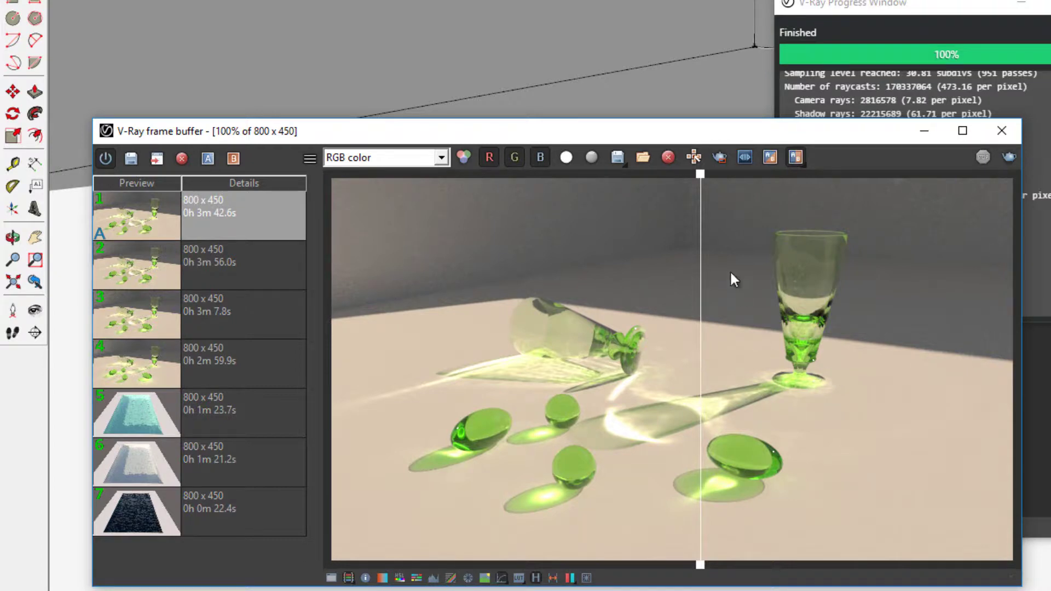
{"action": "left_click", "coordinate": [795, 157]}
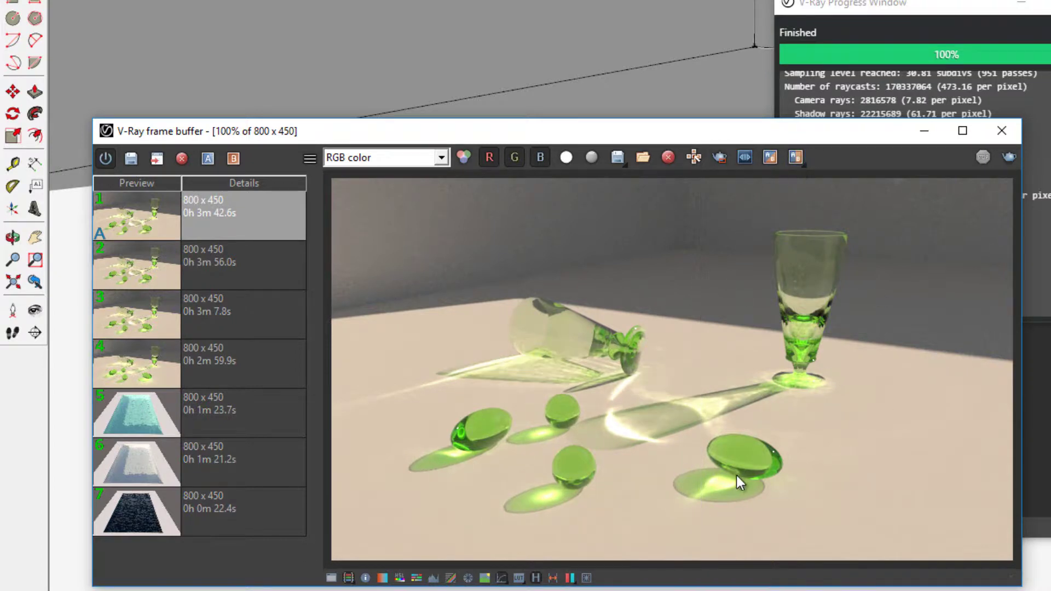